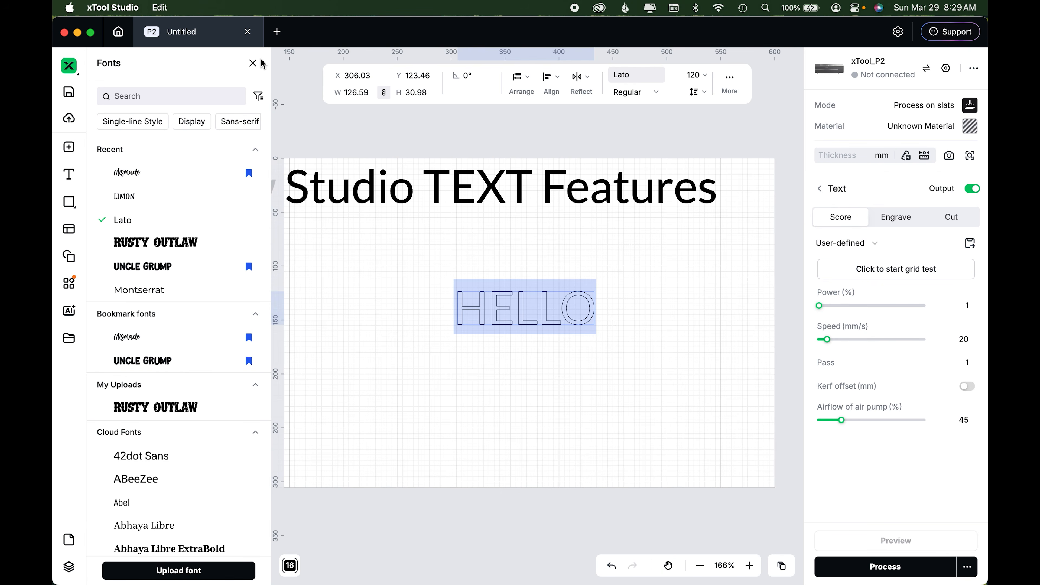
Try bending the HELLO text into a curve in both directions and rotating it, undoing each change.
click(253, 62)
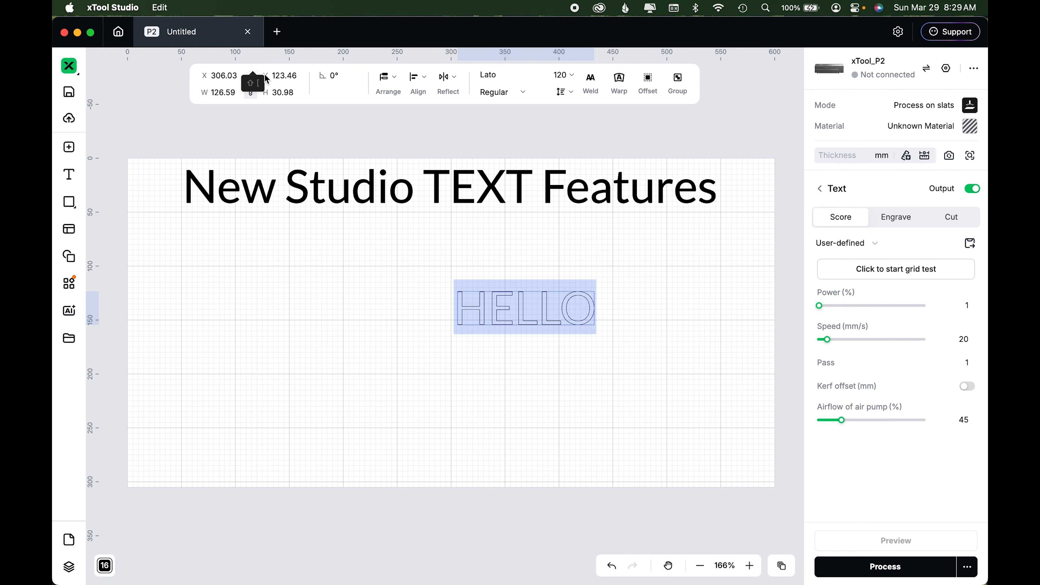
click(433, 280)
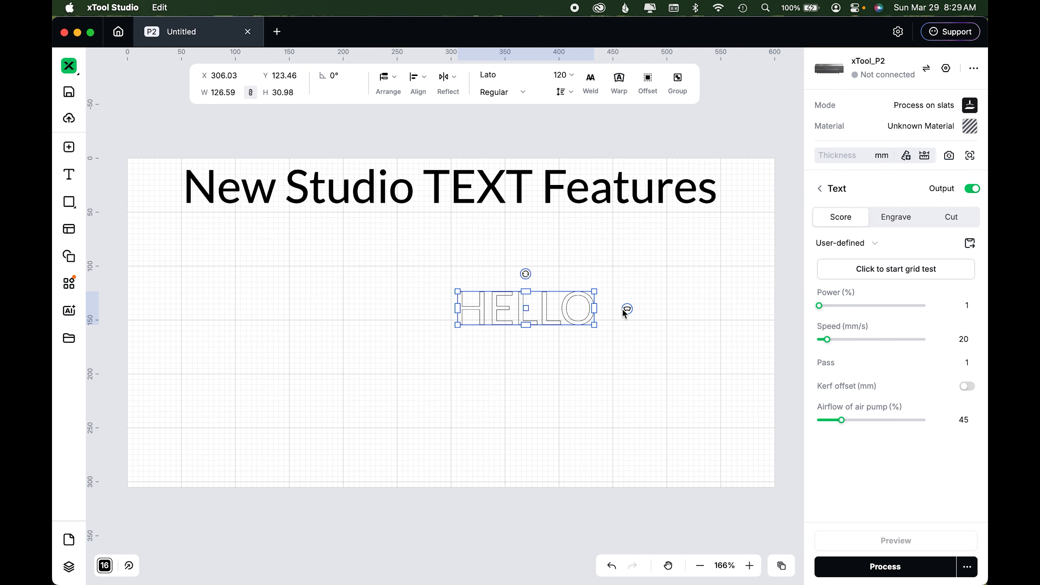
drag(627, 309, 625, 339)
key(super+z)
drag(629, 313, 638, 277)
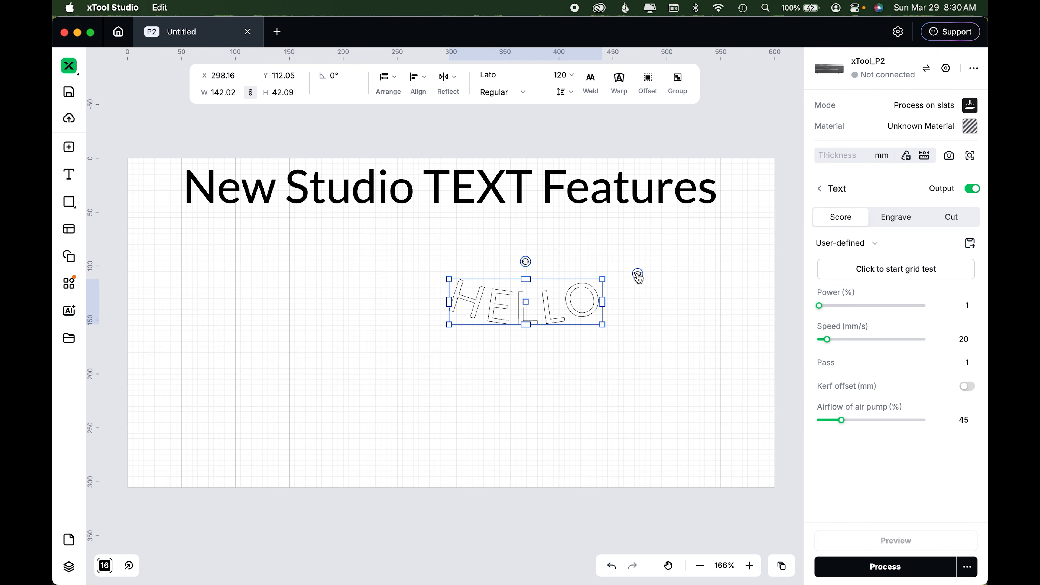
key(super+z)
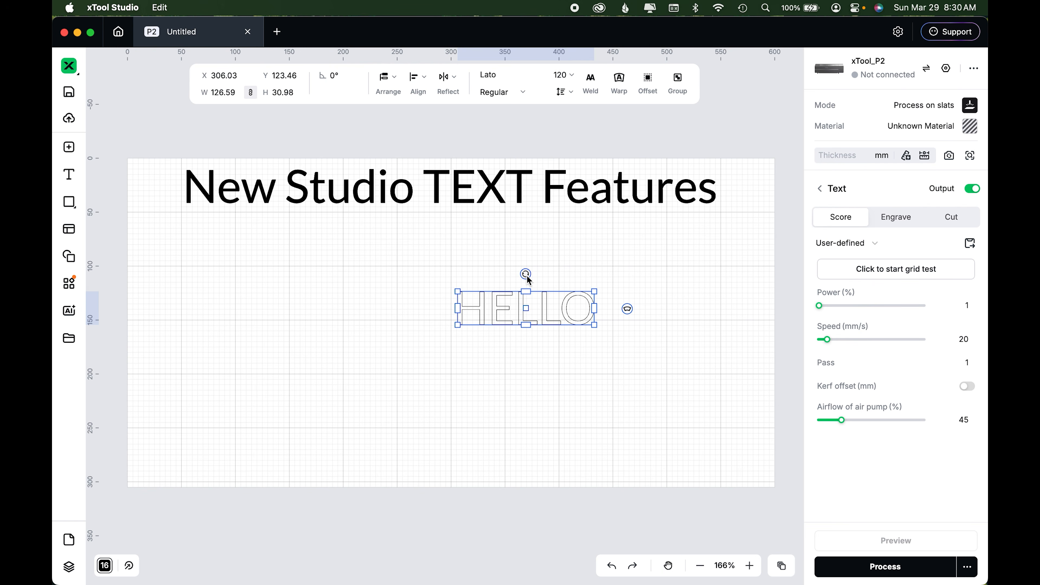
drag(526, 278, 499, 286)
key(super+z)
Start a Warp on the HELLO text and preview the Arc style at a 40% warp value.
click(572, 95)
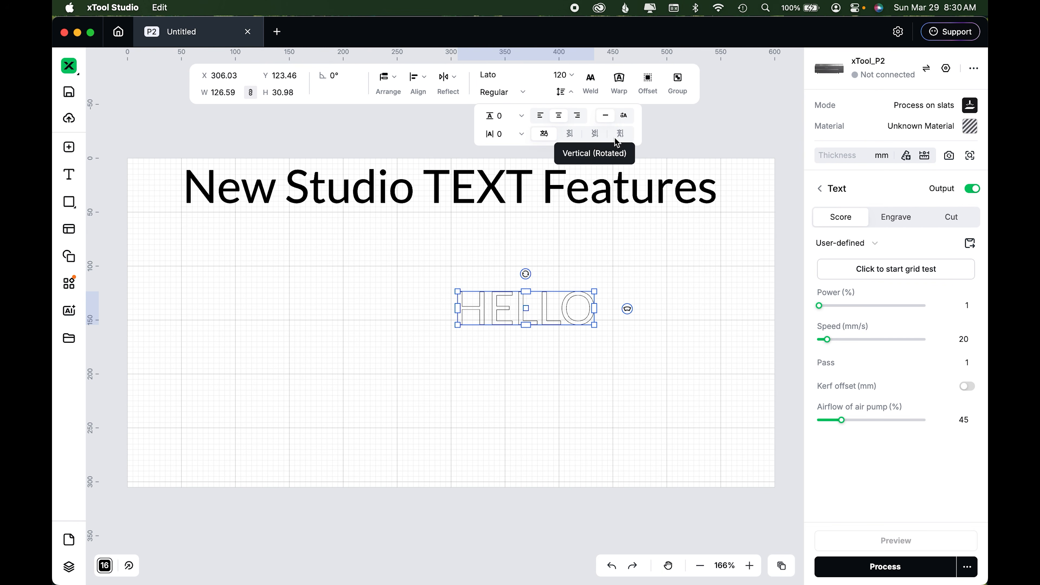
click(620, 84)
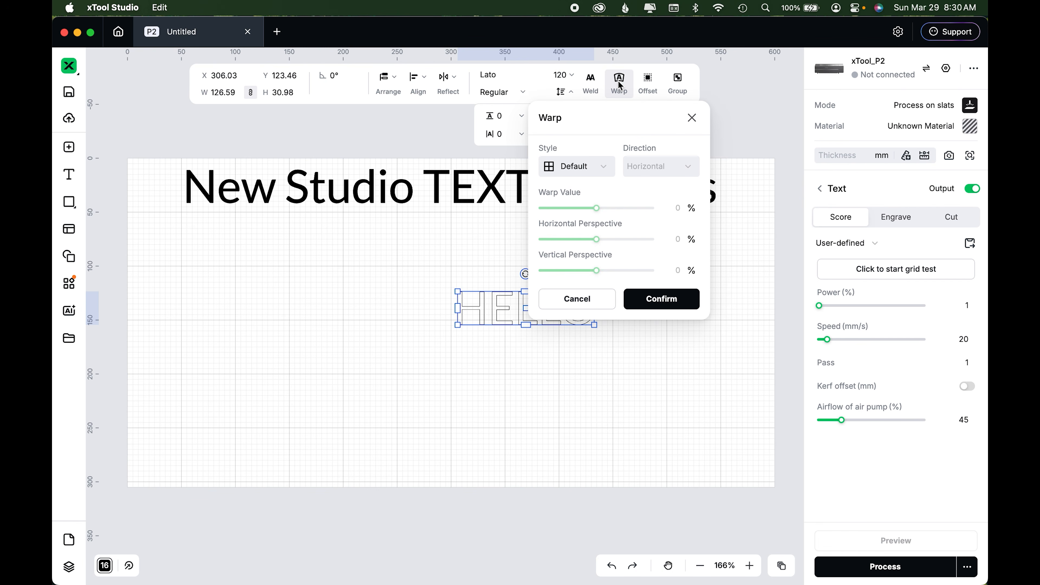
drag(599, 115, 699, 132)
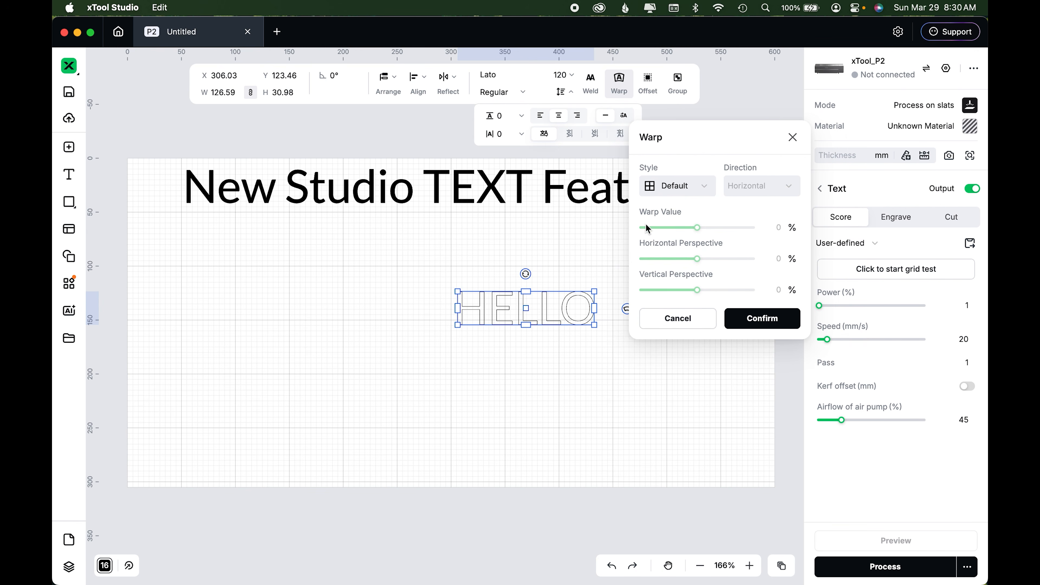
click(685, 193)
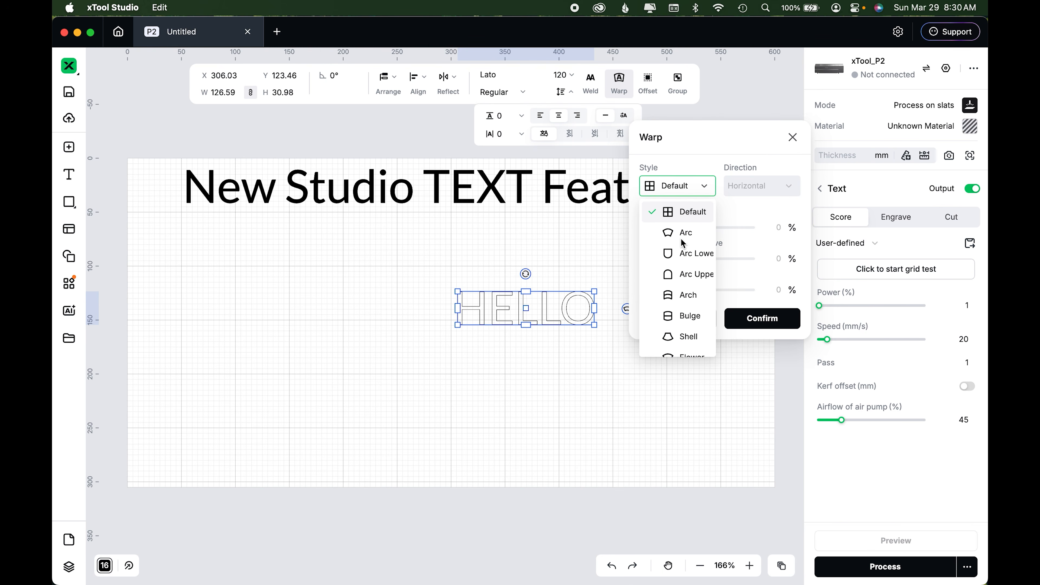
scroll(679, 316, down, 1)
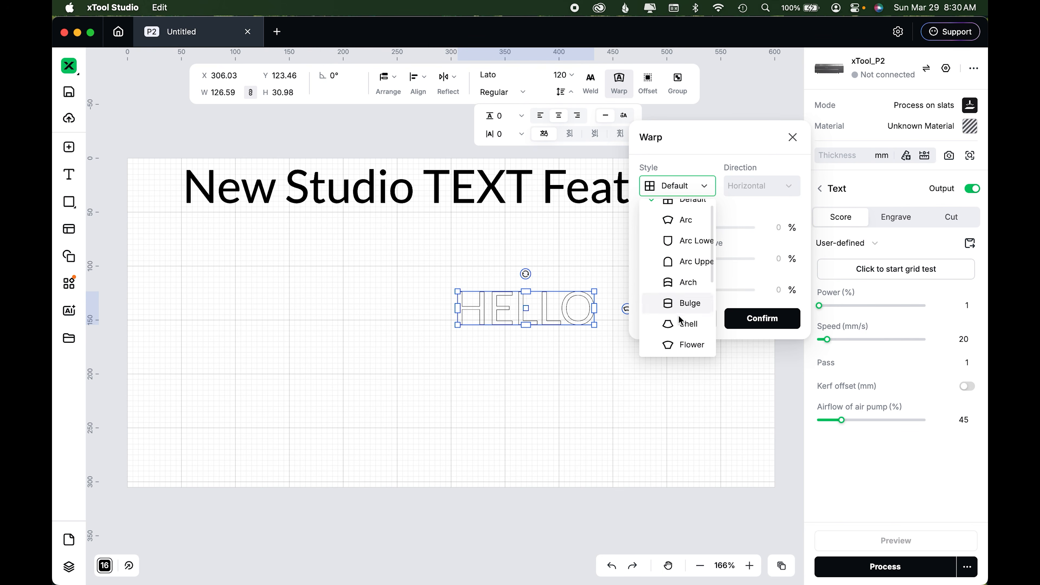
click(678, 220)
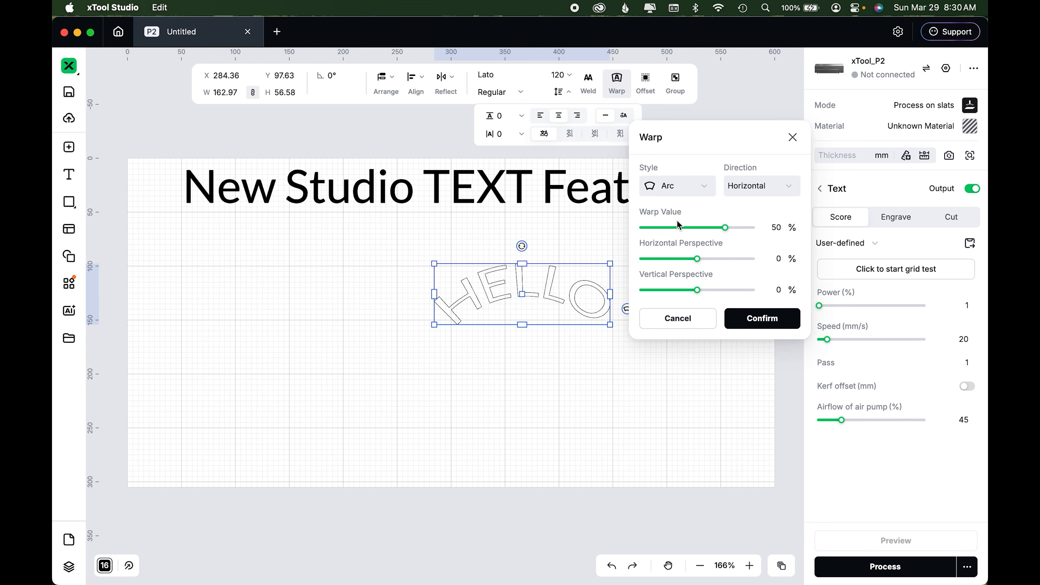
mouse_move(725, 228)
mouse_down()
mouse_move(682, 226)
mouse_move(719, 228)
mouse_up()
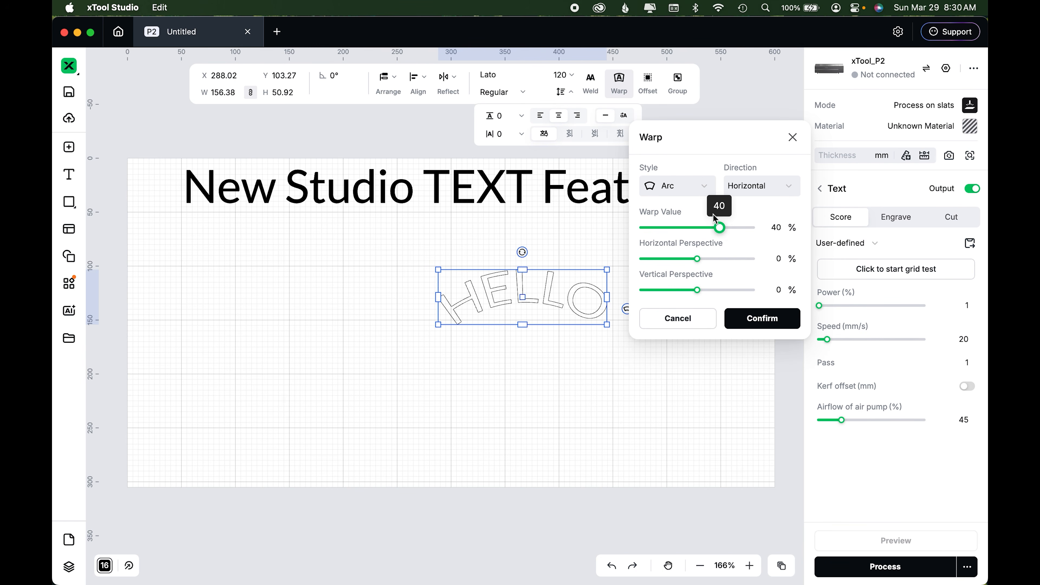
Change the warp to the Arc Upper style with a 27% warp value and apply it.
click(697, 190)
scroll(689, 242, up, 1)
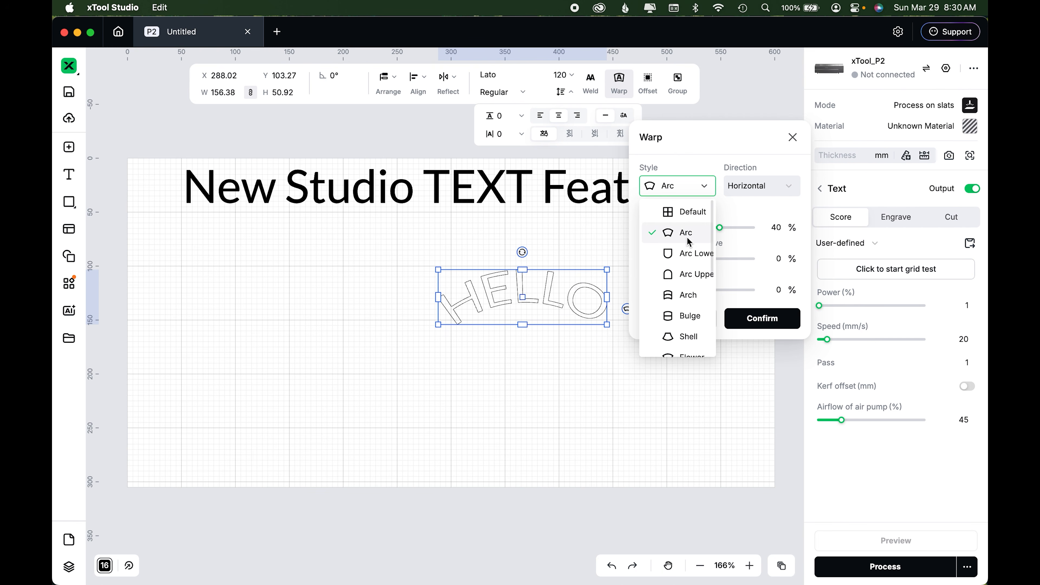
click(684, 275)
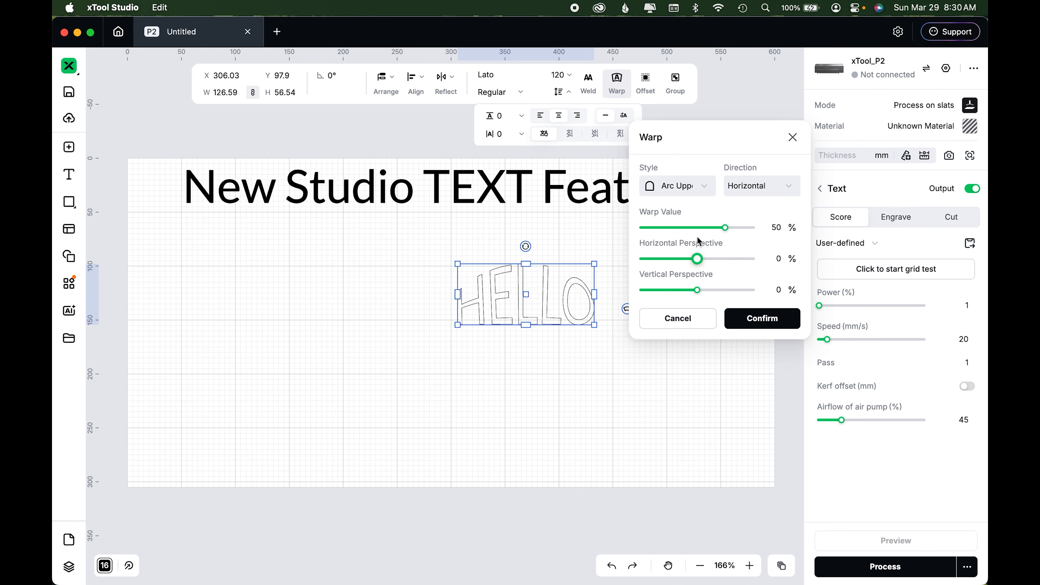
click(713, 230)
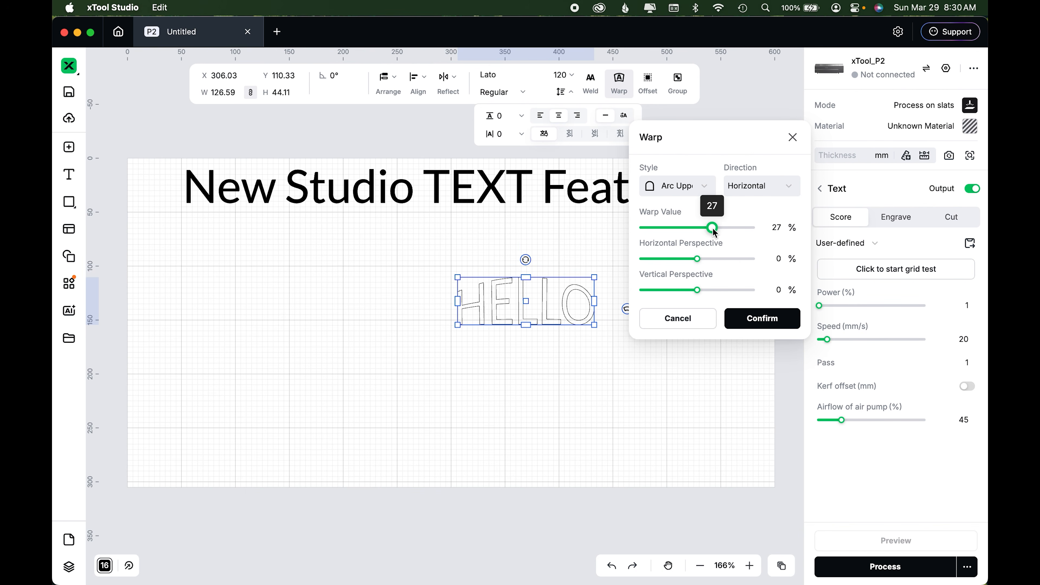
click(745, 319)
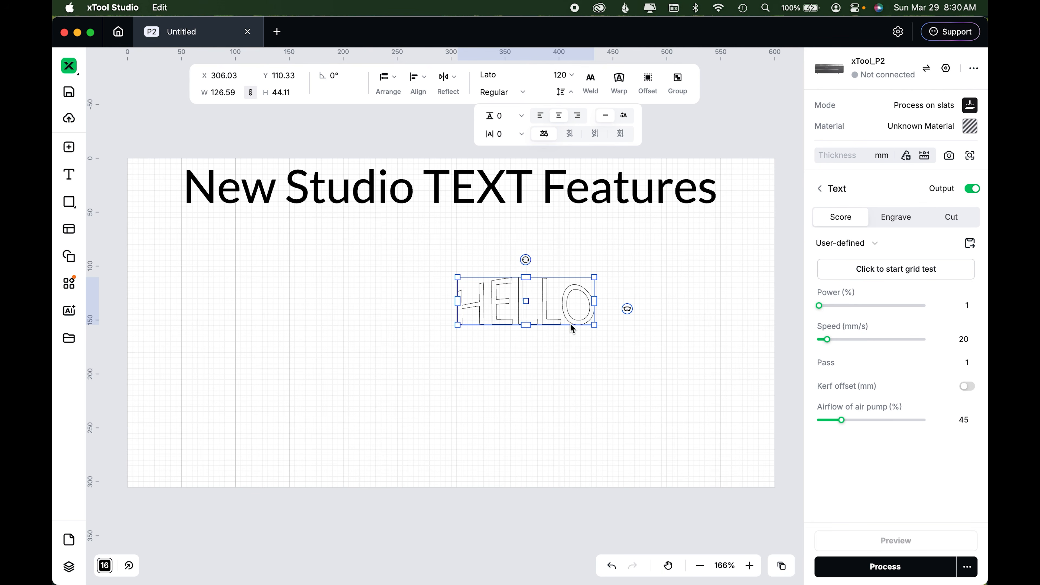
Set the font of the warped HELLO text to Uncle Grump.
click(501, 78)
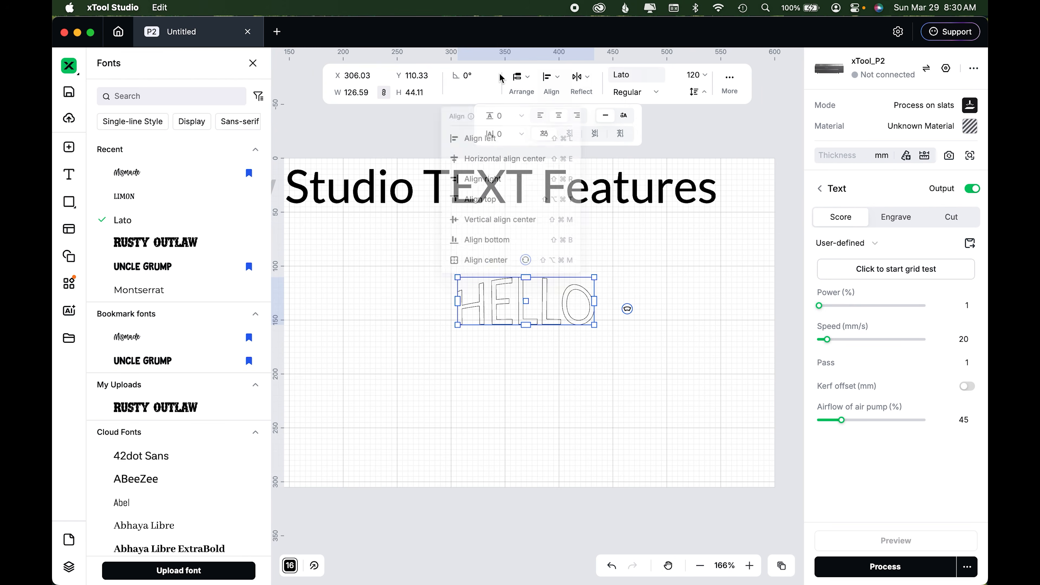
click(141, 268)
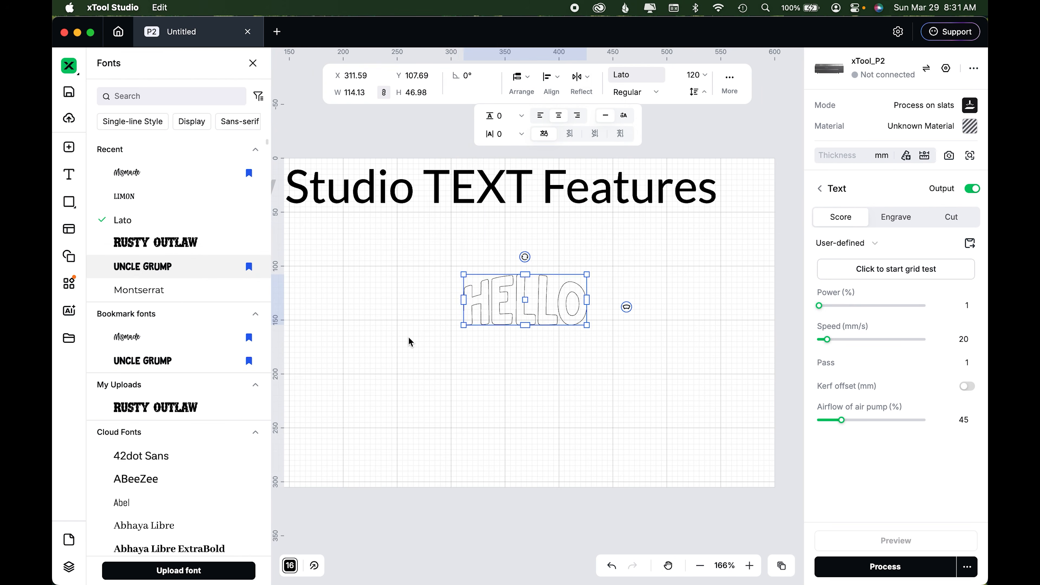
click(253, 63)
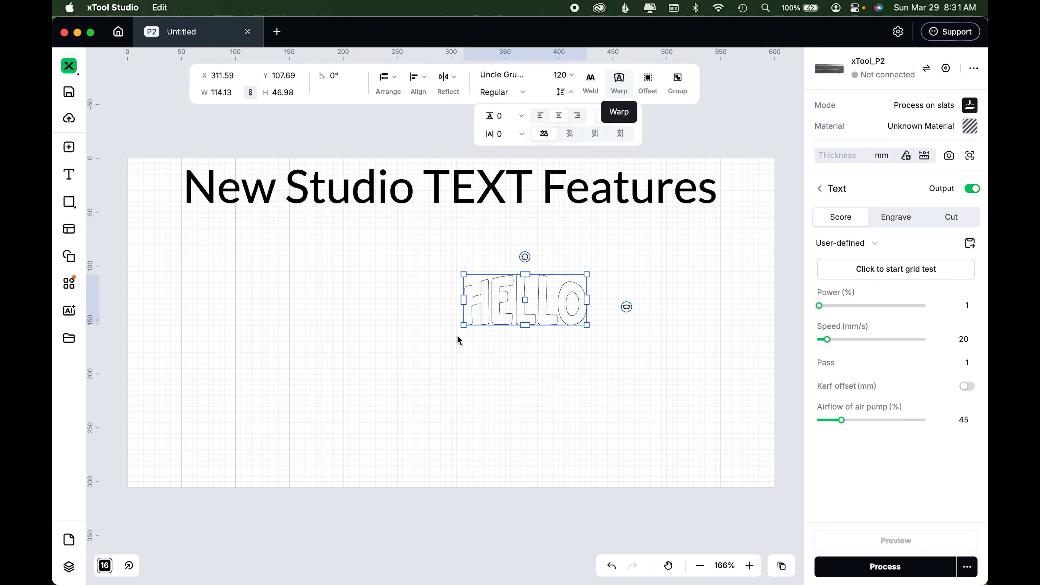
Try a 43% horizontal perspective and a 26% vertical perspective on the HELLO warp, and discard the changes.
click(620, 82)
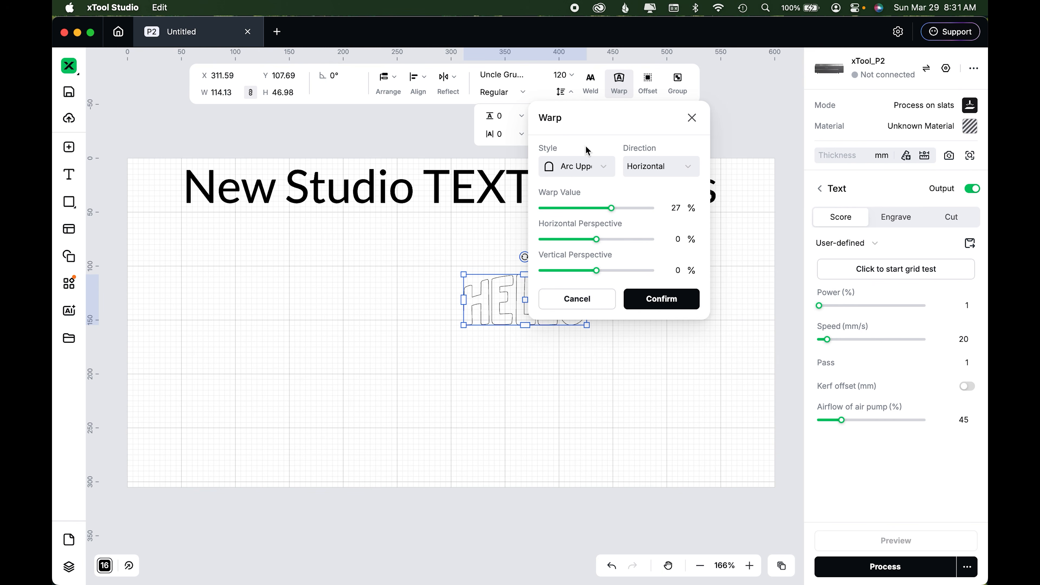
click(567, 166)
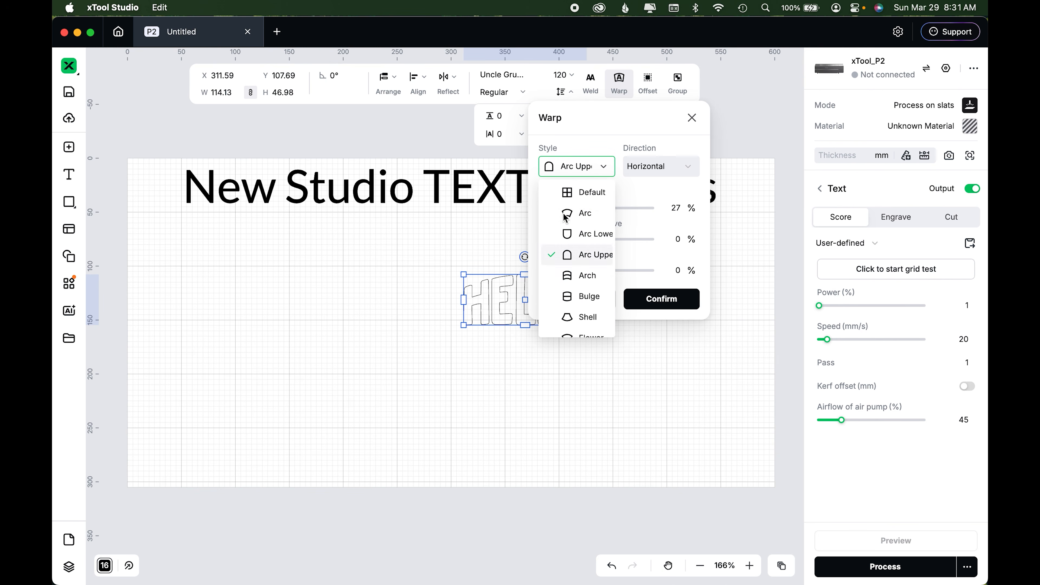
scroll(561, 283, down, 2)
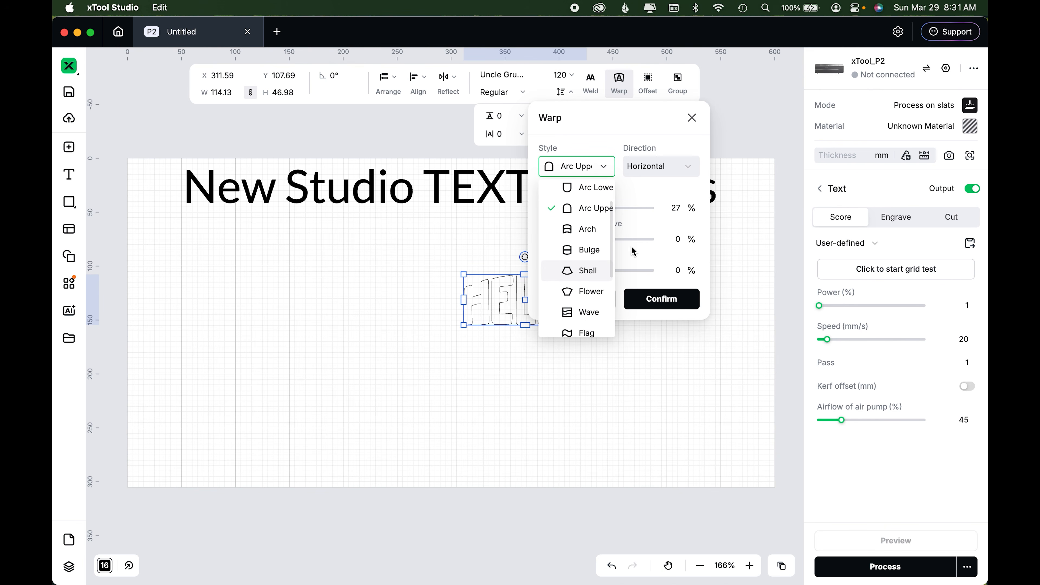
click(673, 168)
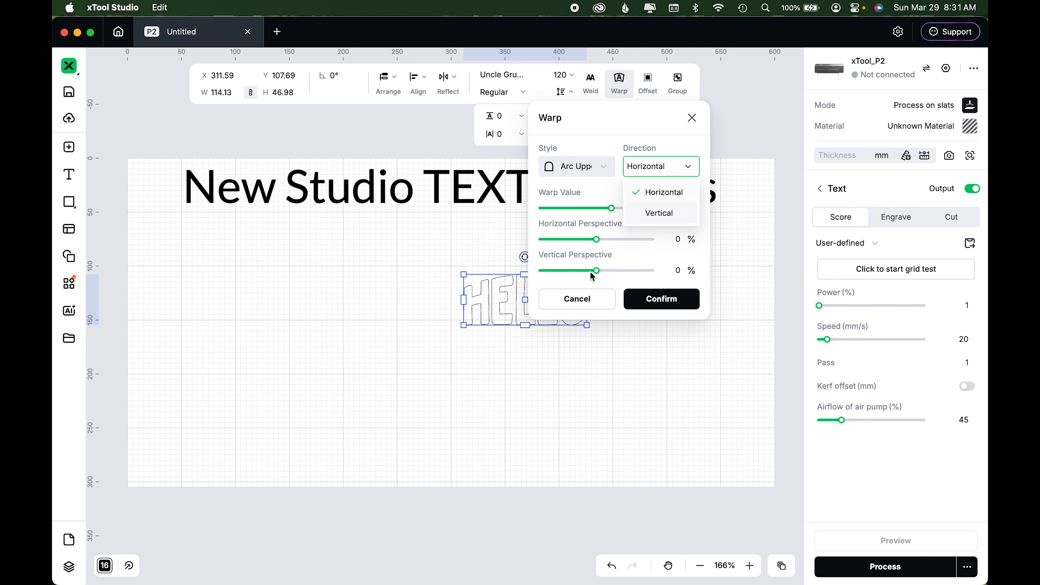
drag(596, 240, 579, 241)
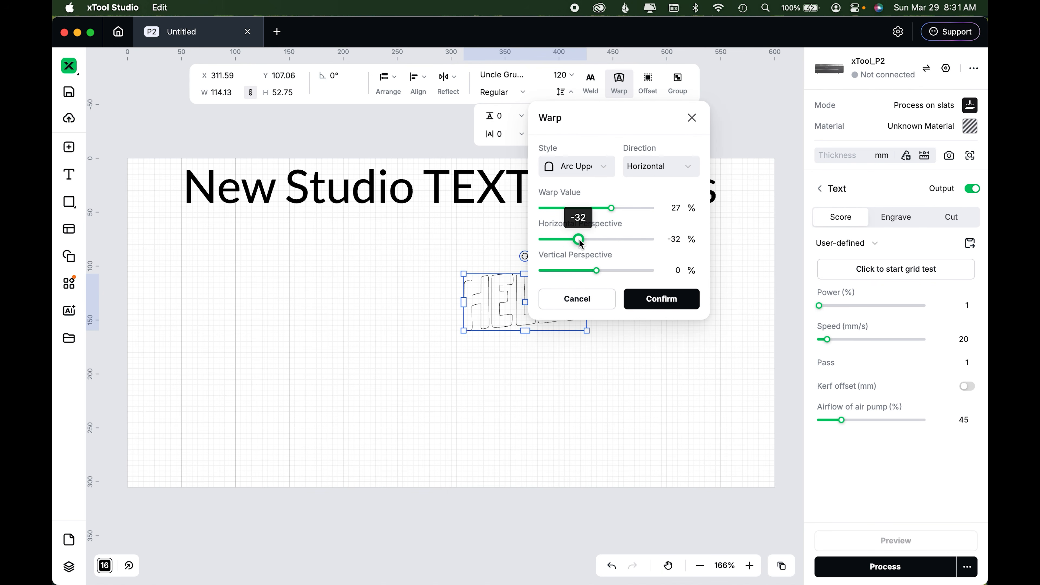
drag(749, 118, 750, 116)
click(752, 243)
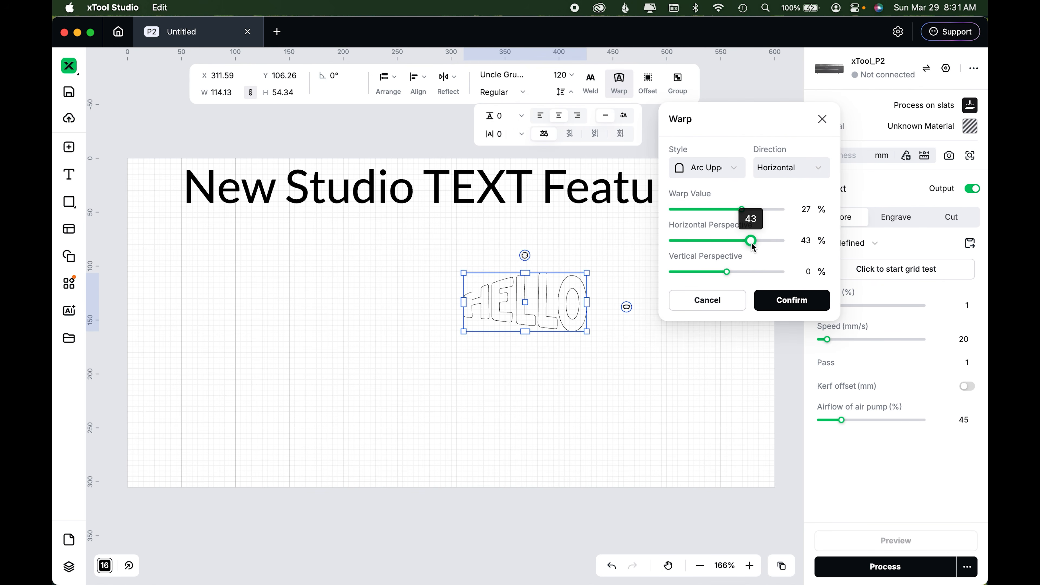
click(713, 272)
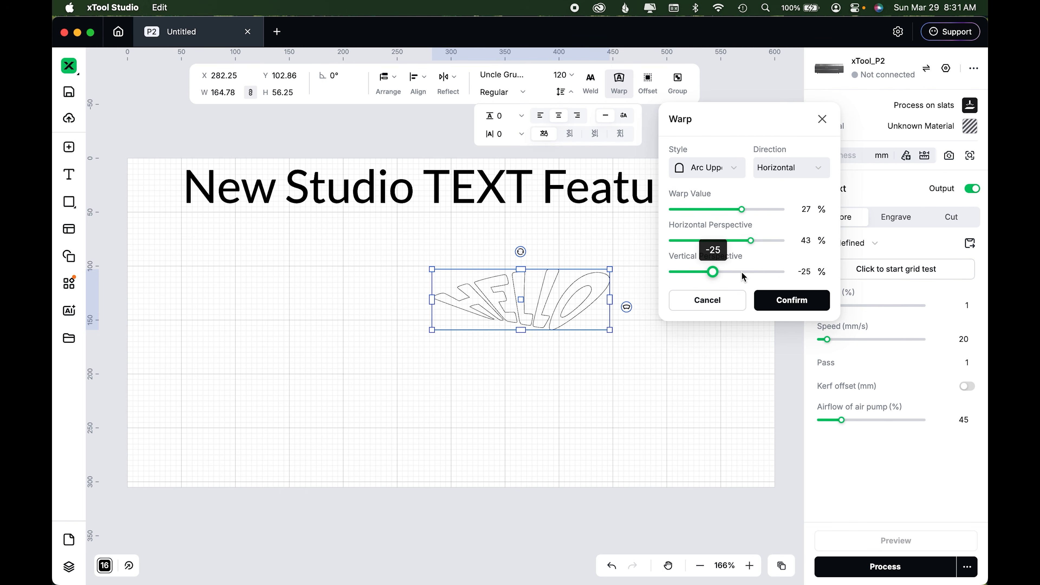
click(742, 271)
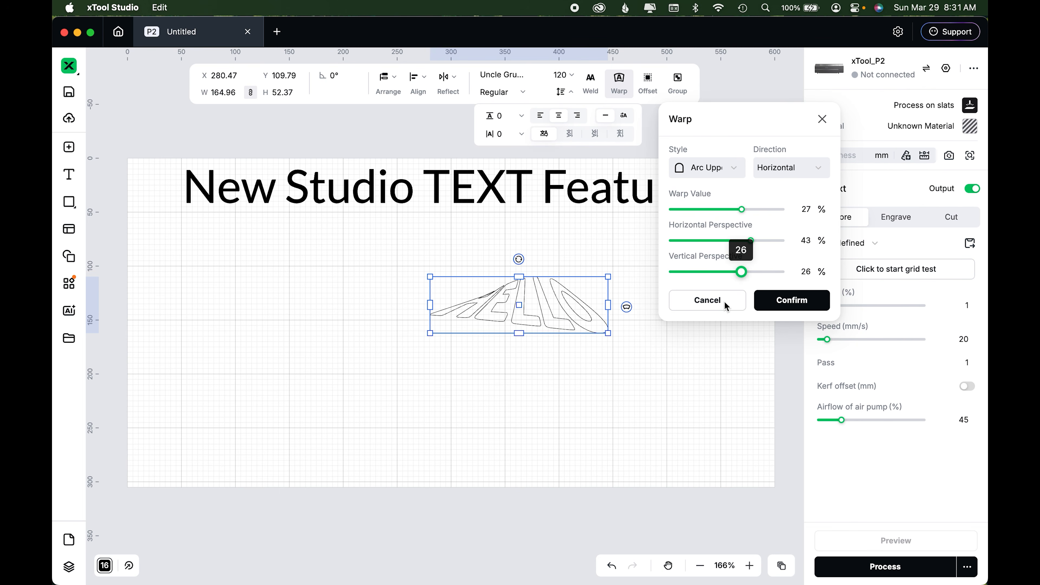
click(707, 300)
click(588, 373)
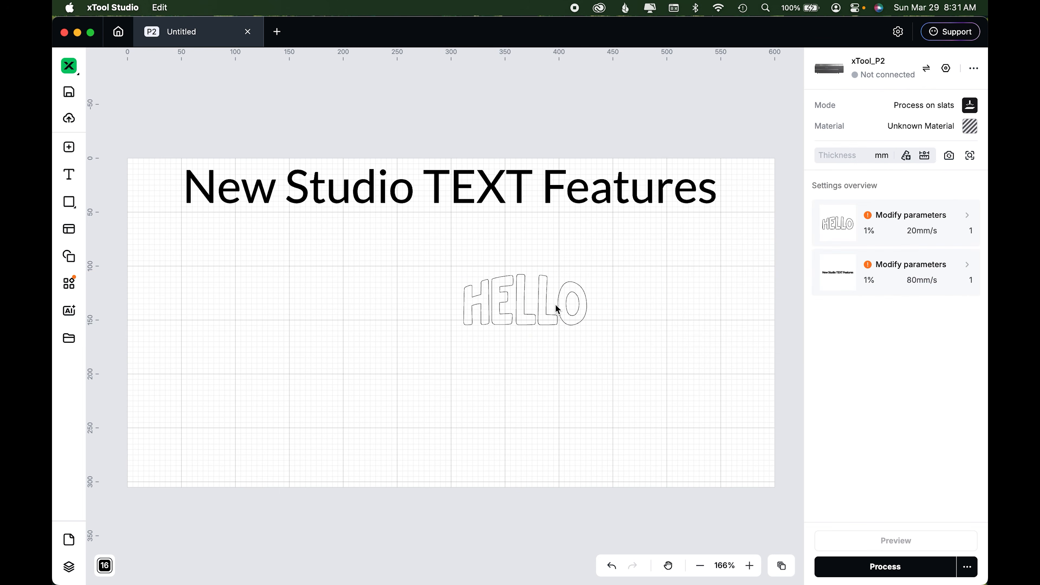
click(538, 294)
click(560, 300)
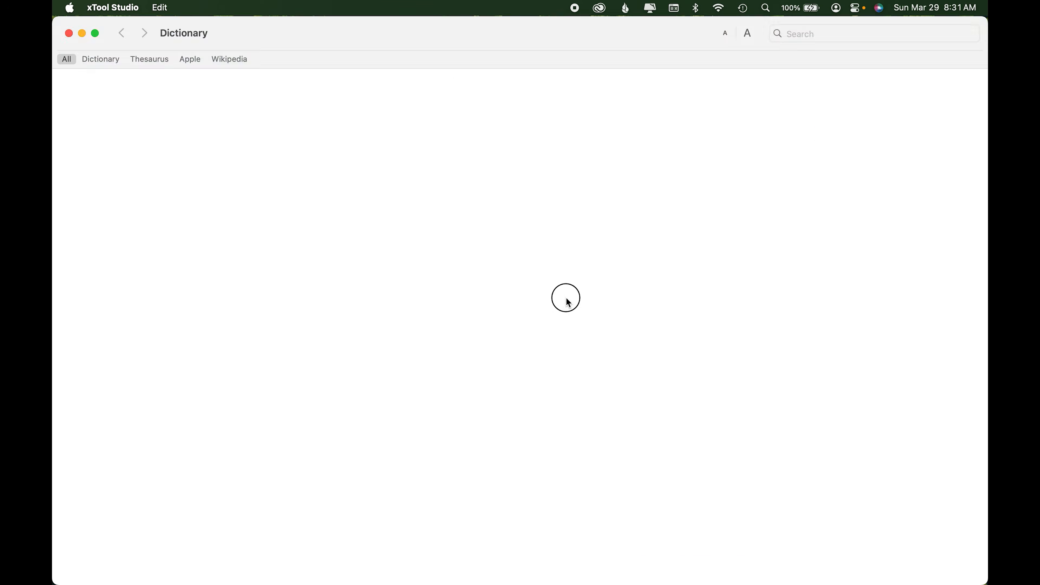
click(68, 33)
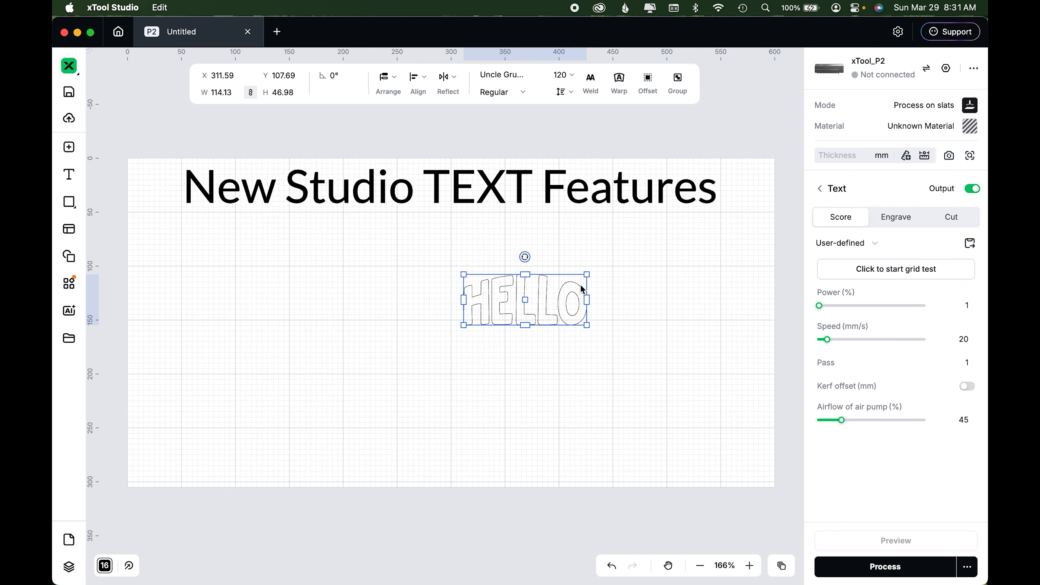
Move the warped HELLO text under the start of the title, to about X 46, Y 66 mm.
double_click(531, 293)
click(653, 283)
drag(540, 304, 261, 253)
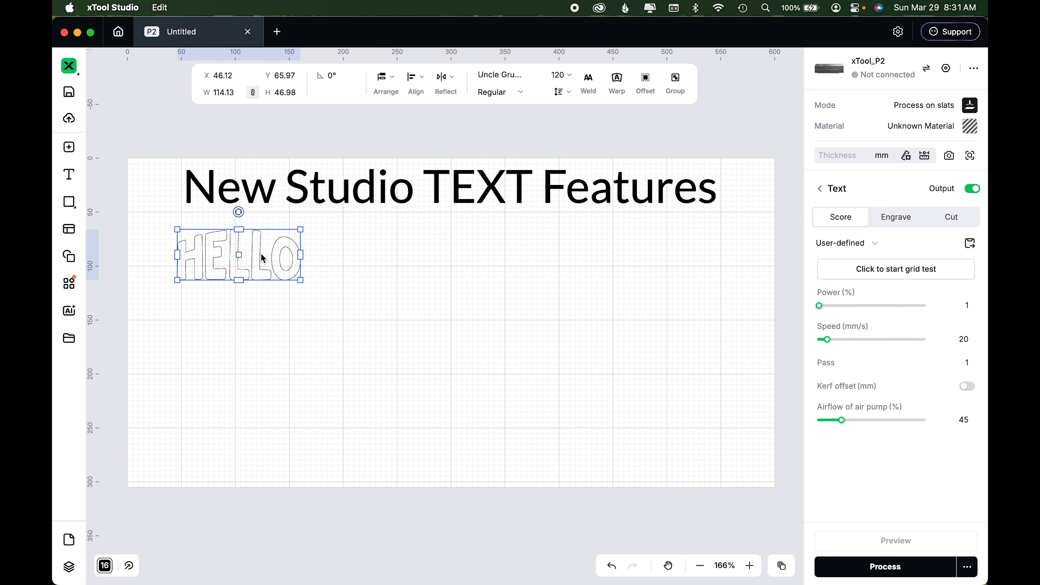
Add a second, unwarped HELLO text in Uncle Grump on the empty canvas right of the warped one.
click(451, 273)
key(t)
click(466, 276)
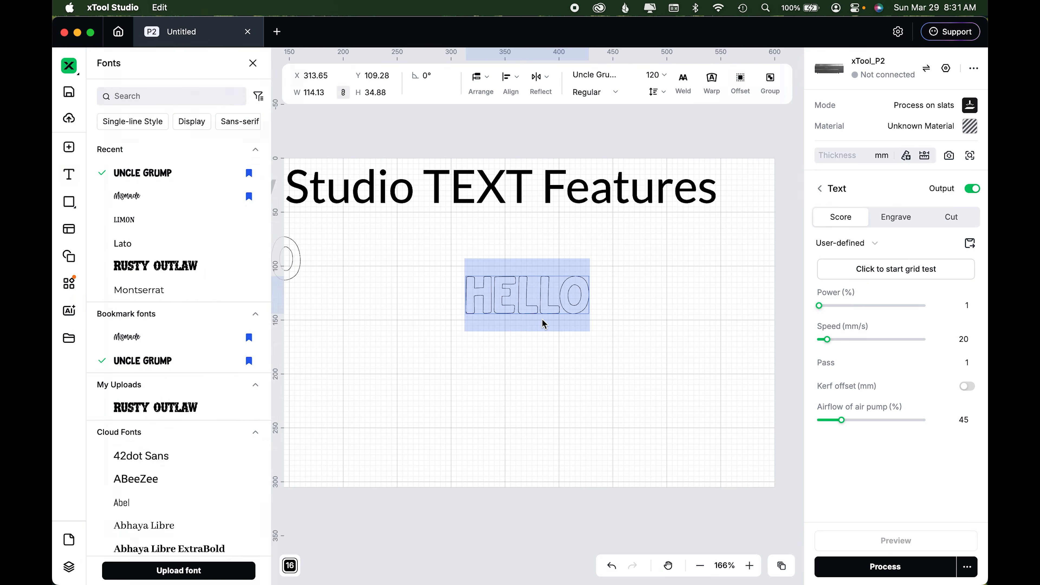
click(536, 342)
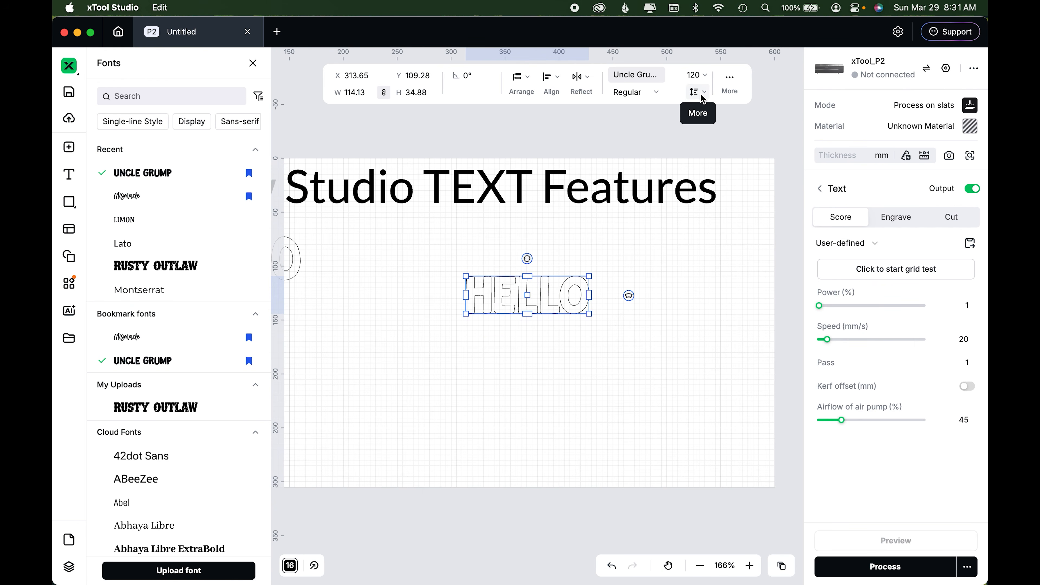
click(252, 62)
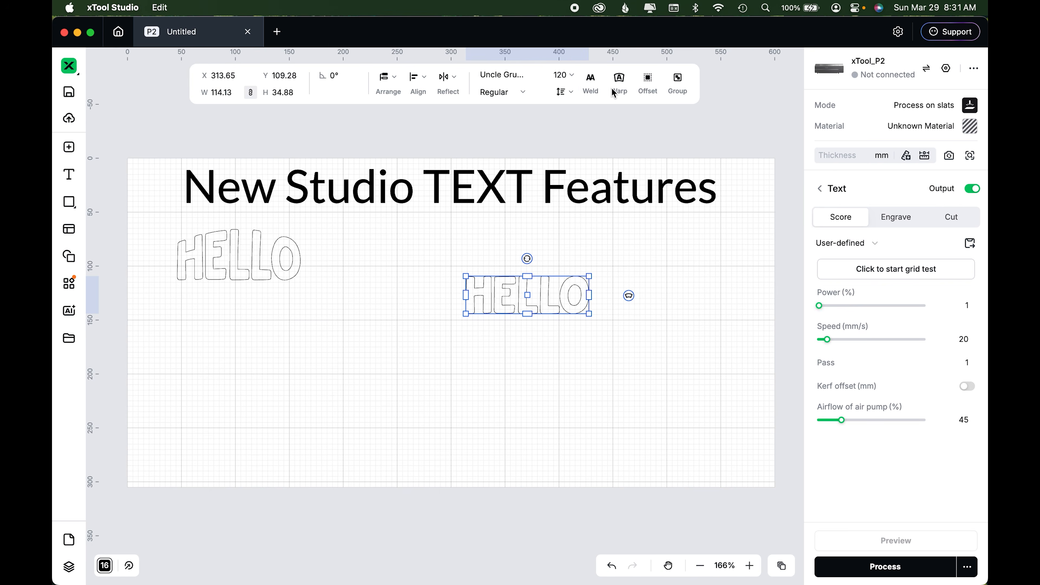
Switch the second HELLO text to a vertical layout with its letters turned sideways, reading downward.
click(573, 95)
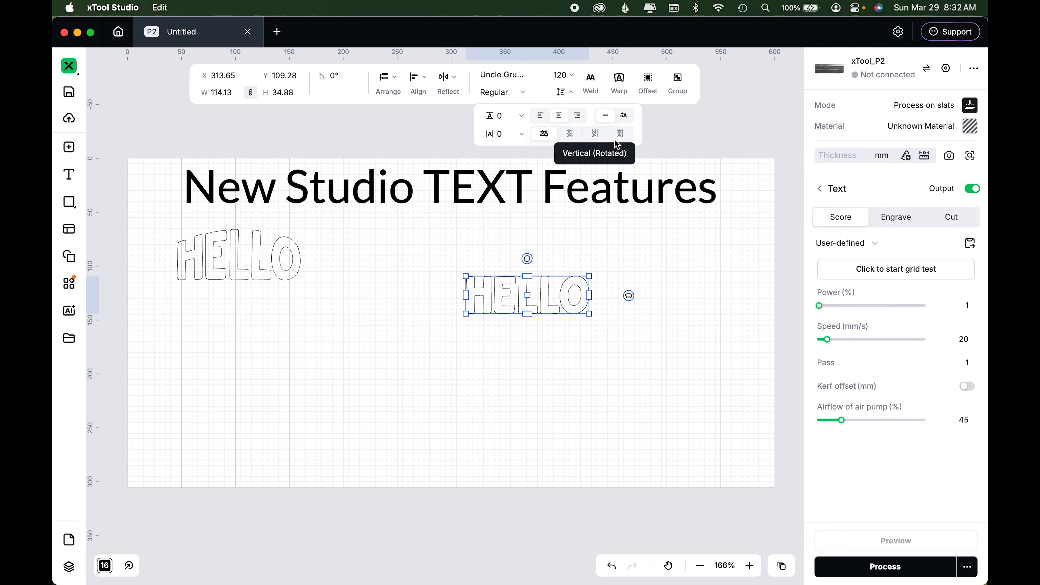
click(573, 136)
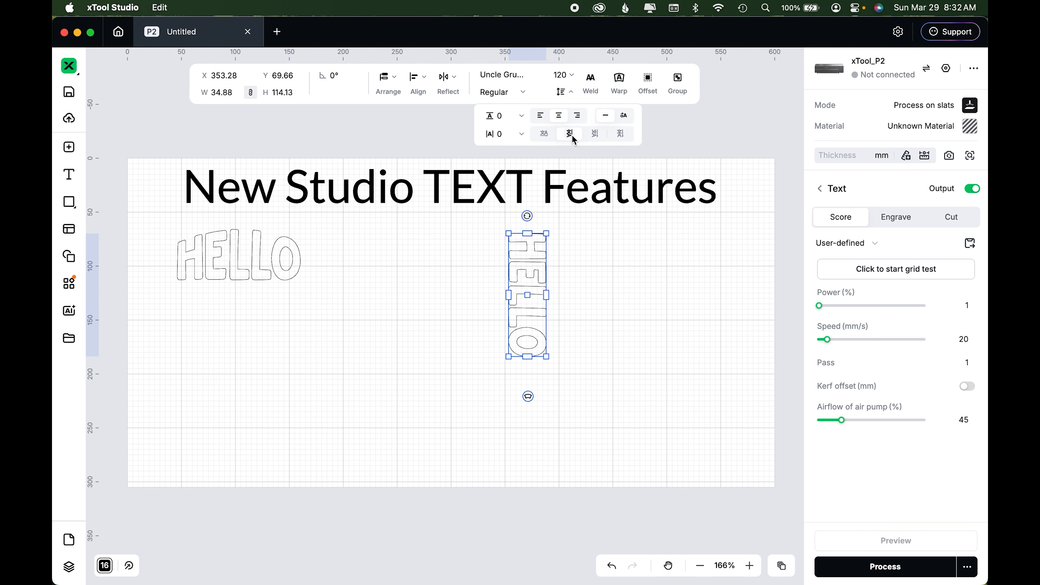
Try the remaining vertical layouts on the second HELLO text, including Vertical (Upright), and undo back to the horizontal layout.
key(super+z)
click(596, 134)
click(595, 134)
key(super+z)
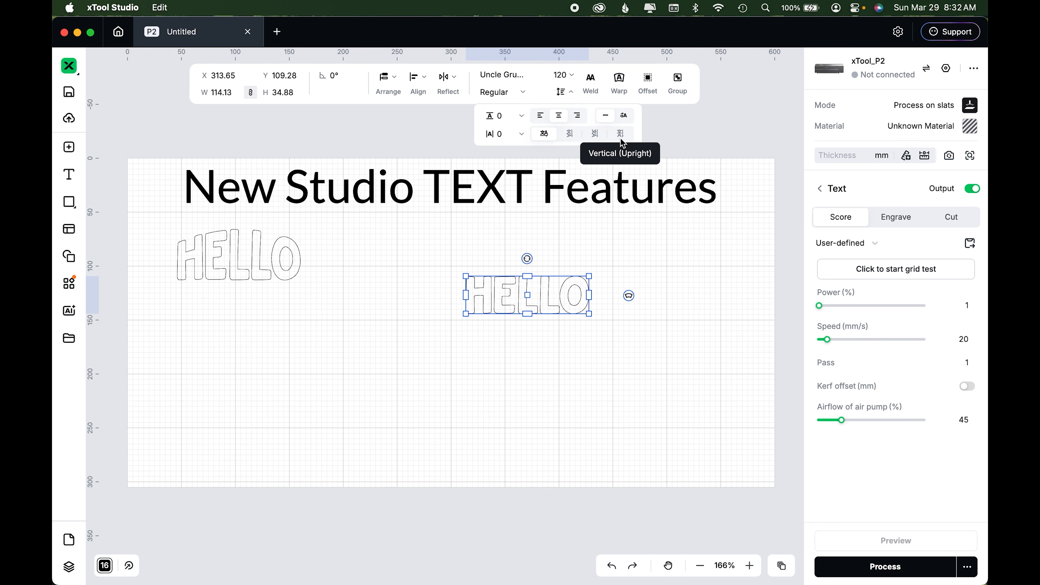
click(621, 137)
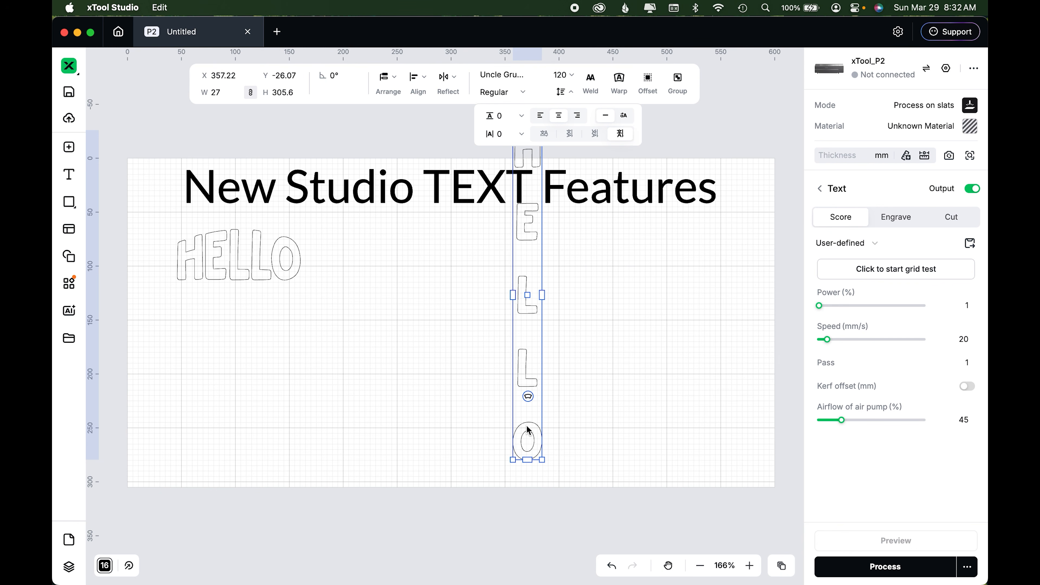
key(super+z)
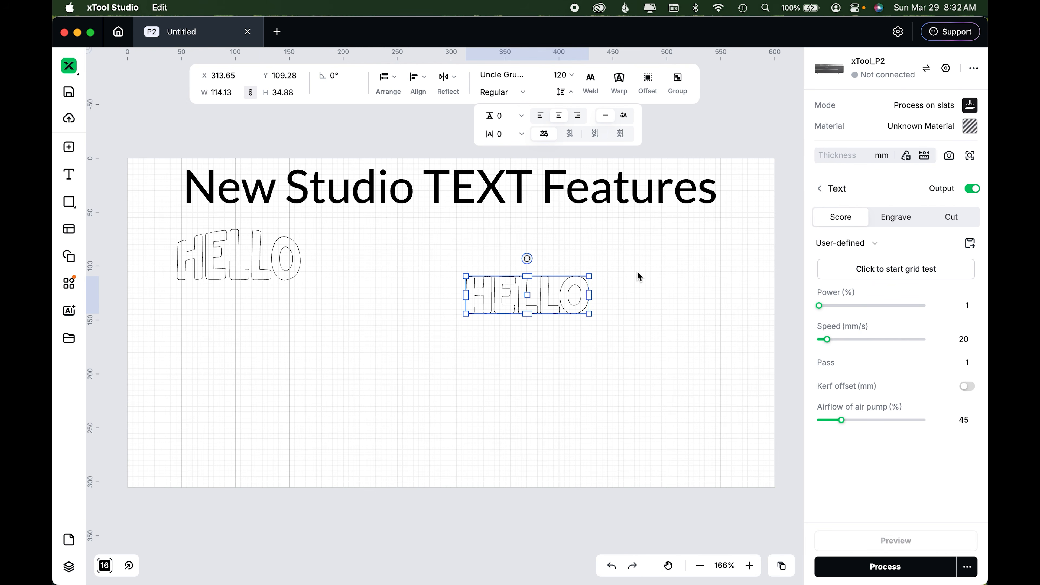
Move the horizontal second HELLO text directly below the warped HELLO and deselect it.
drag(561, 283, 262, 317)
click(439, 310)
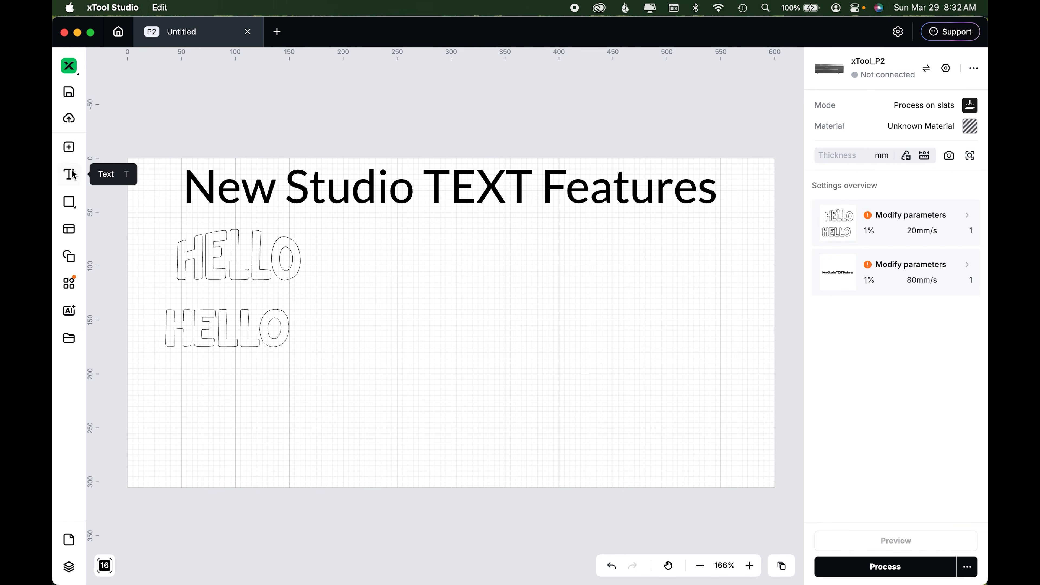
Draw an open six-point zigzag vector path, about 343 mm wide and 141 mm high, and move it to about X 182, Y 91 mm.
click(69, 202)
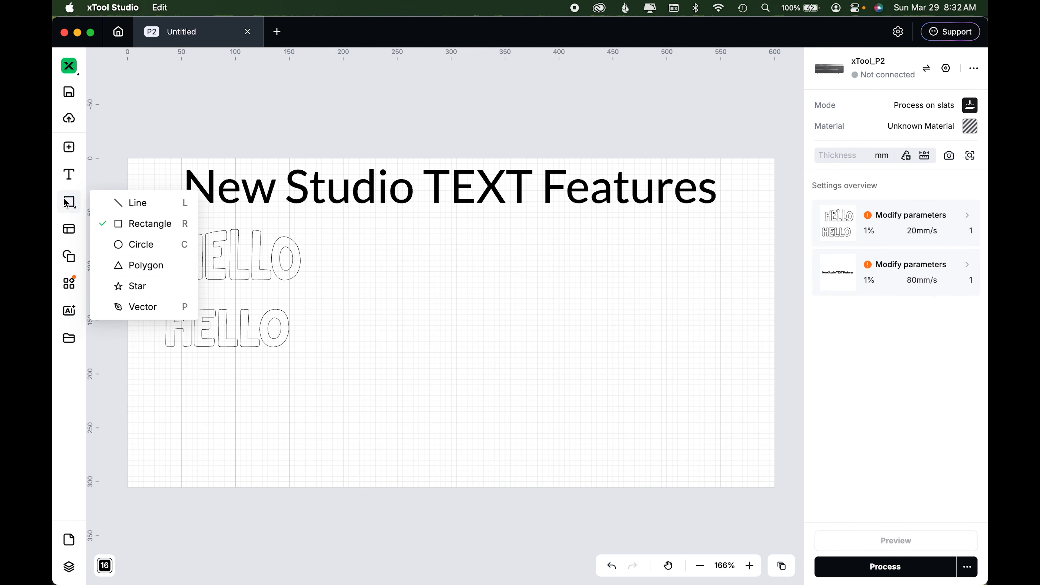
click(129, 308)
click(361, 332)
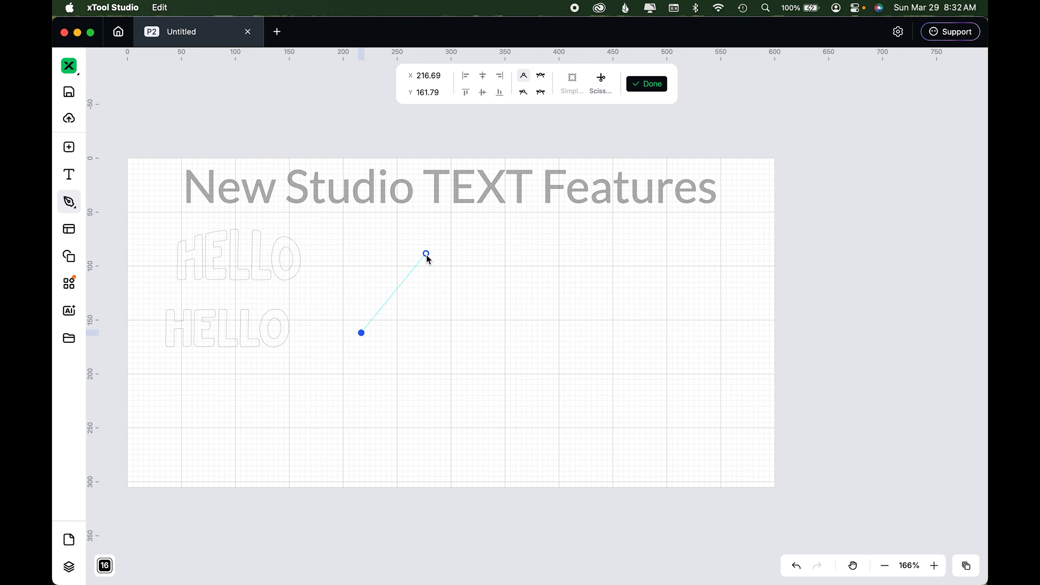
click(426, 255)
click(484, 324)
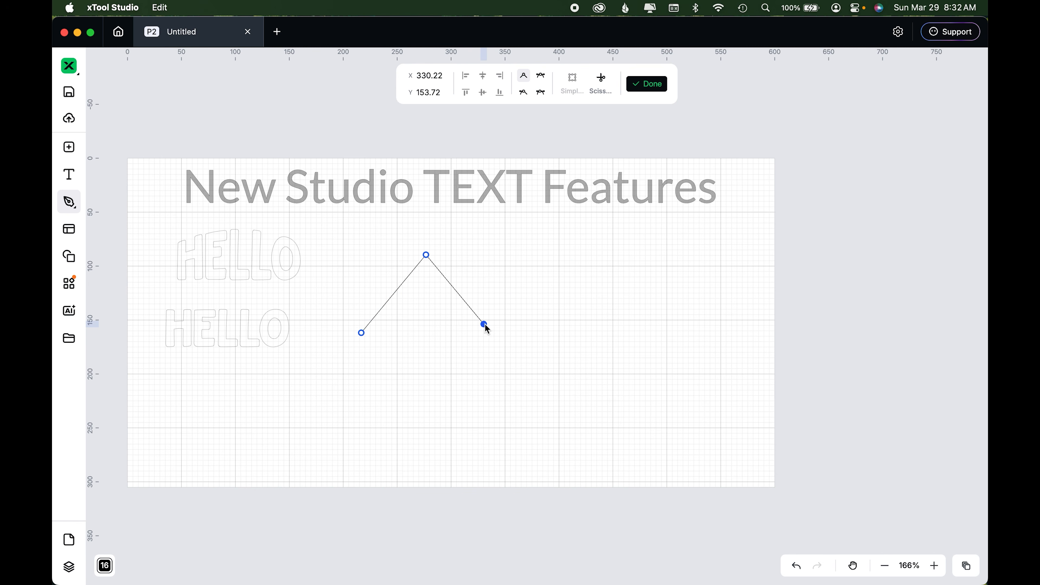
click(583, 180)
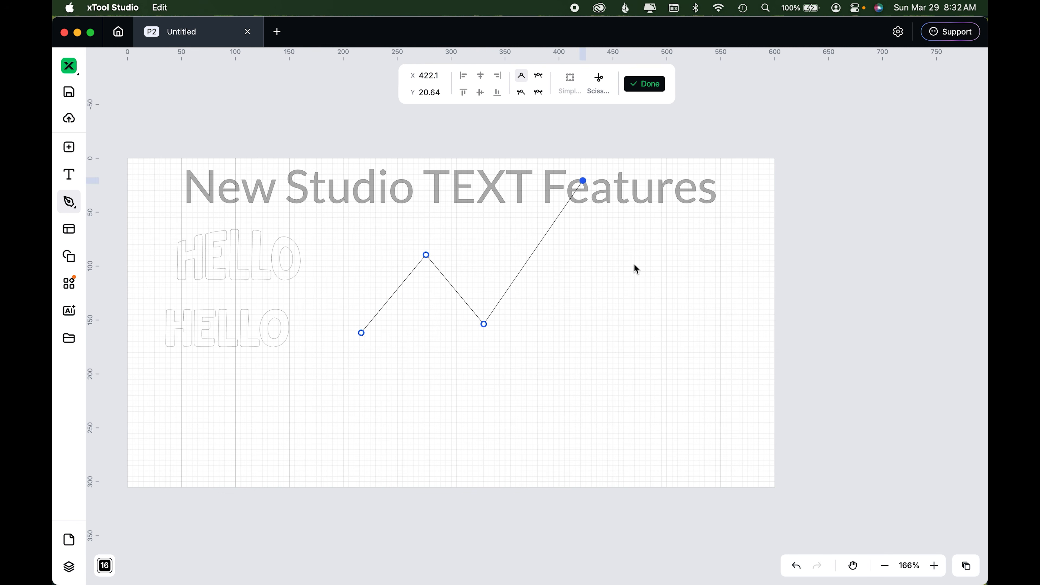
click(669, 315)
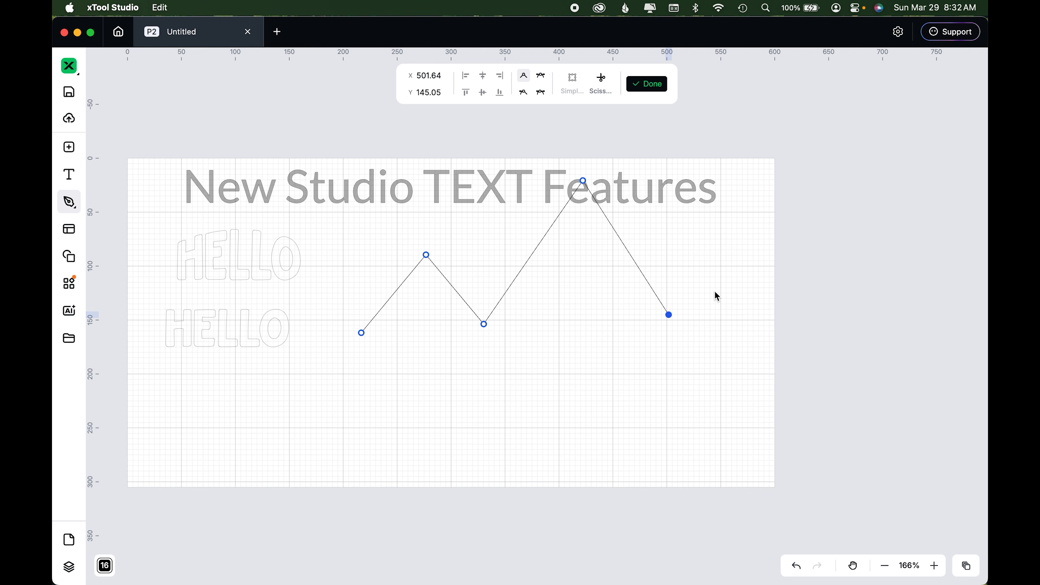
click(731, 271)
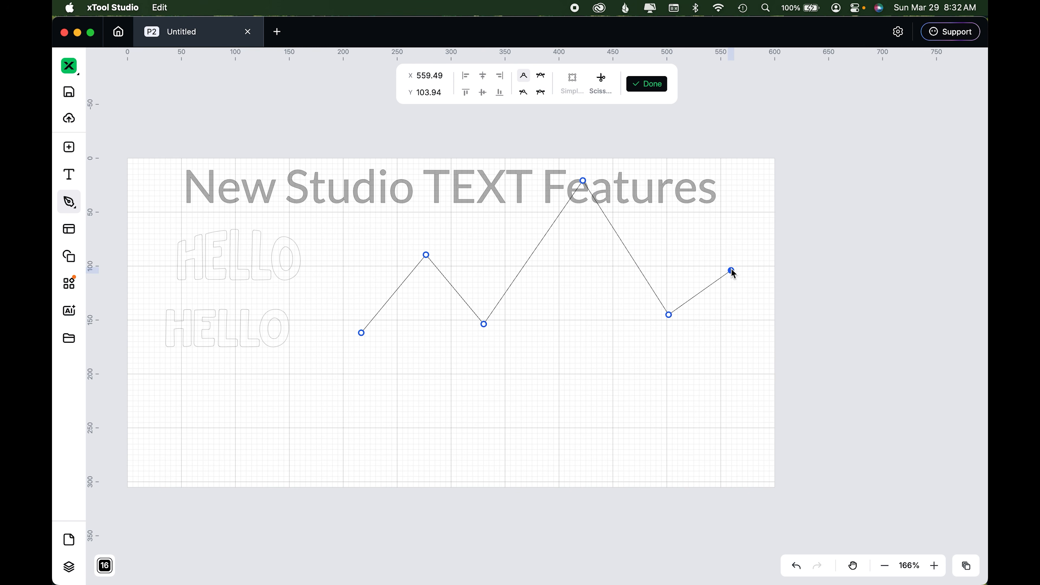
click(655, 84)
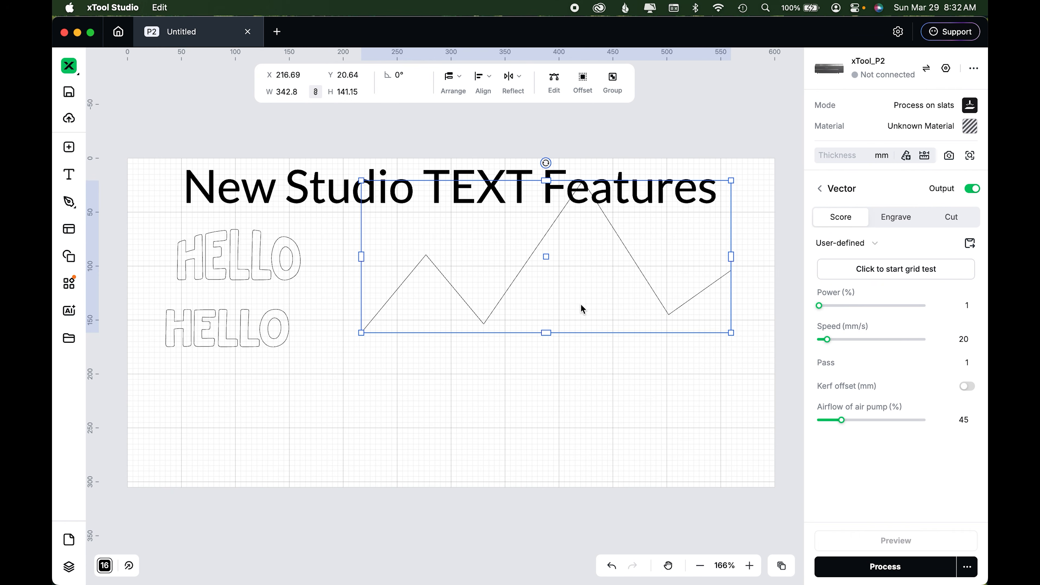
drag(557, 348, 536, 394)
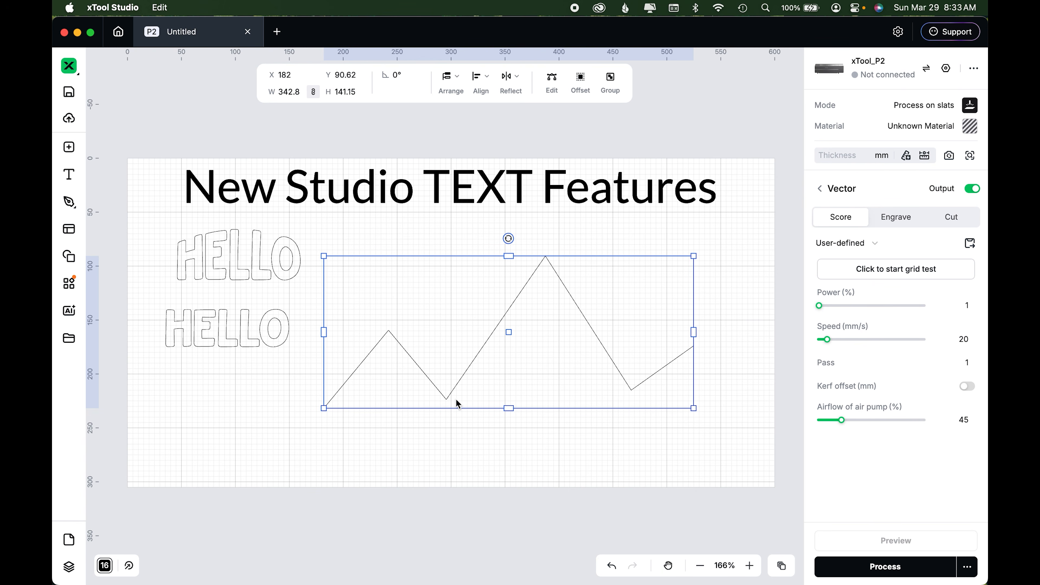
Add the text "the mountains are calling" above the zigzag path.
click(69, 174)
click(376, 254)
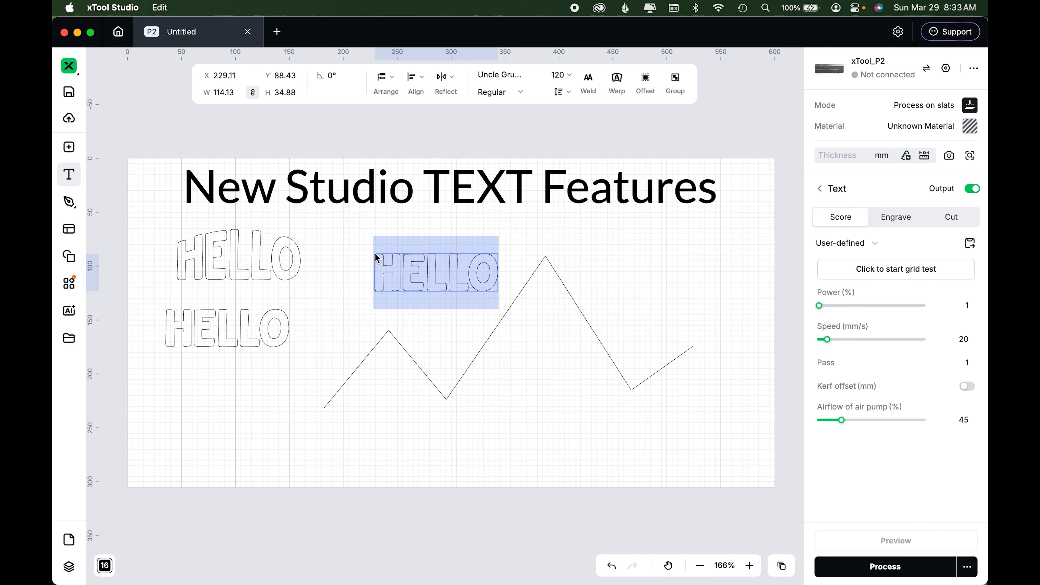
text(THE M)
text(OUNTS)
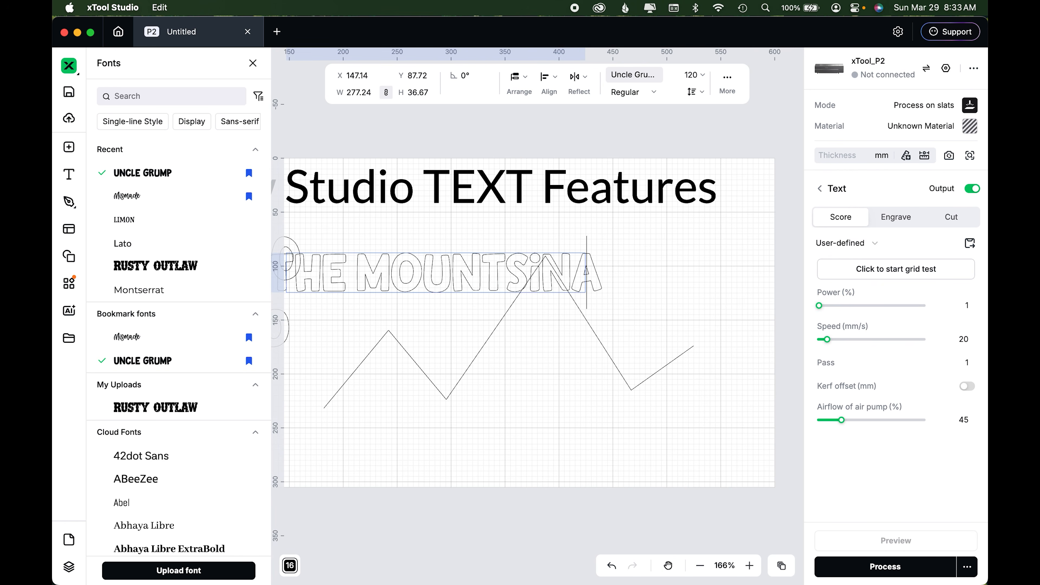
key(BackSpace)
text(AINS ARE)
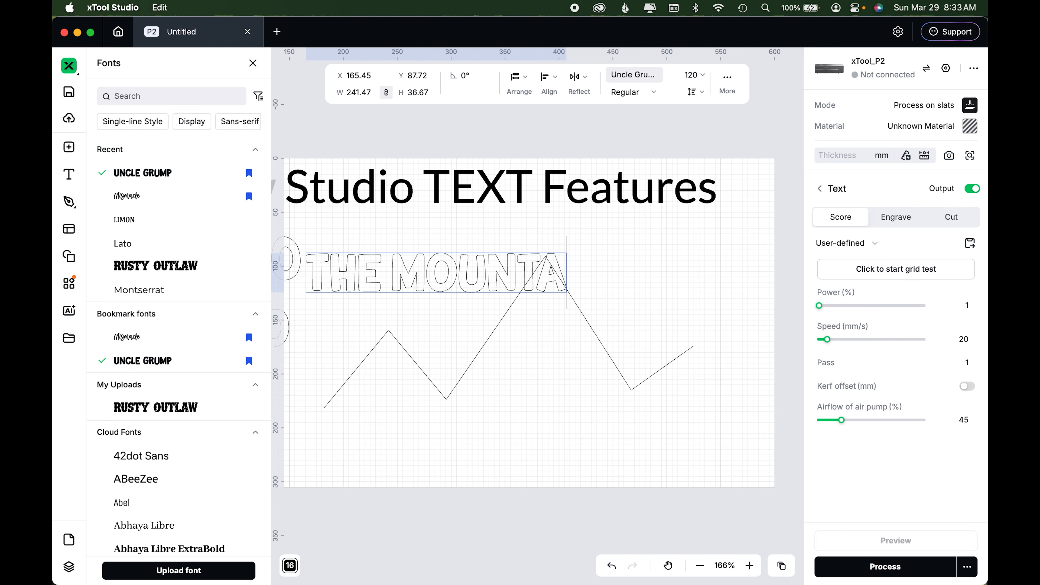
text( CALLING)
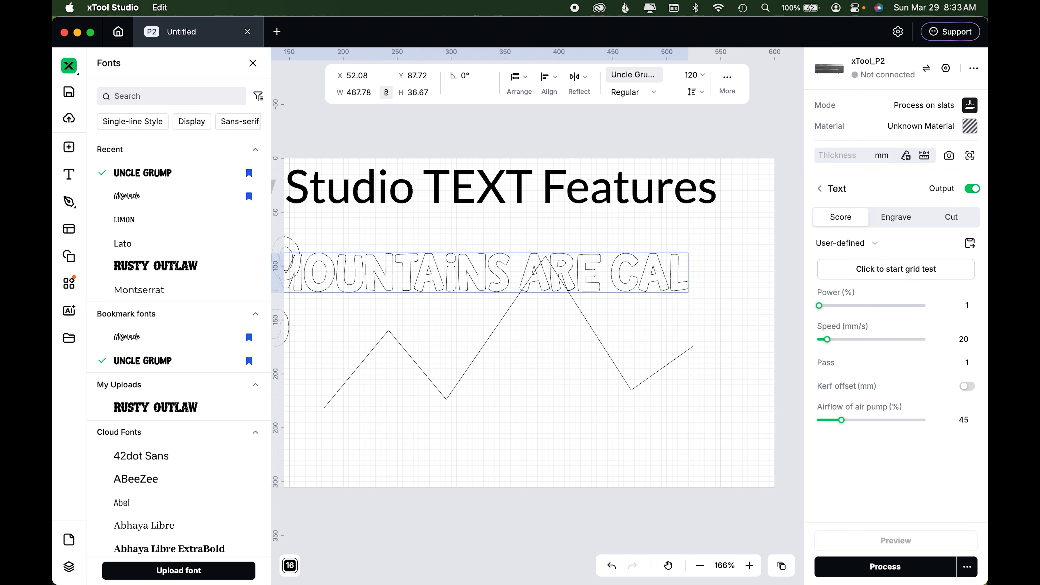
Set the mountains text's font to Lato and its processing type to Engrave.
key(super+a)
click(123, 243)
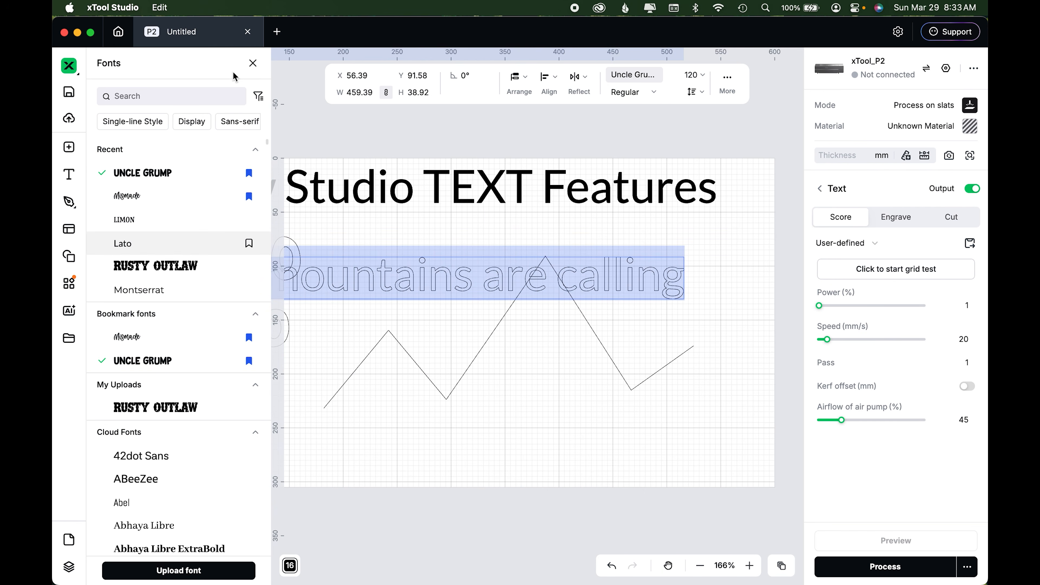
click(253, 63)
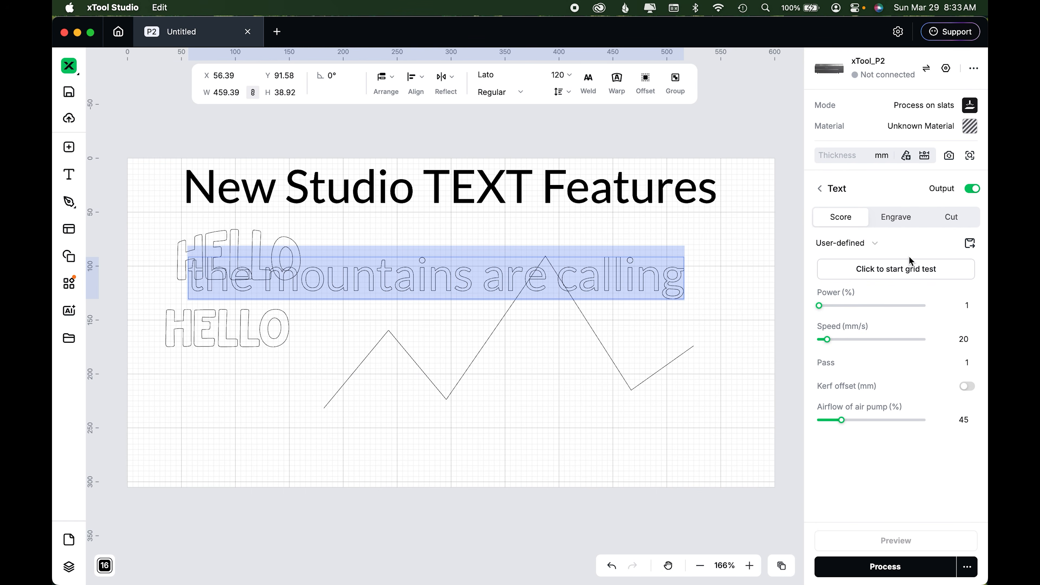
click(908, 218)
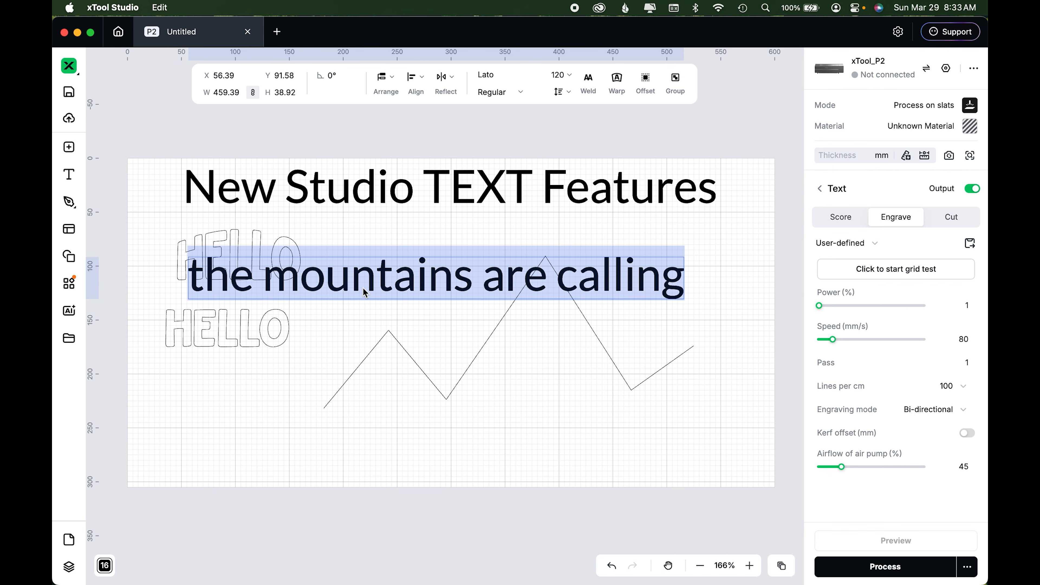
key(Escape)
Move the mountains text to about X 115, Y 94 mm and attach it to the zigzag path.
drag(381, 281, 446, 285)
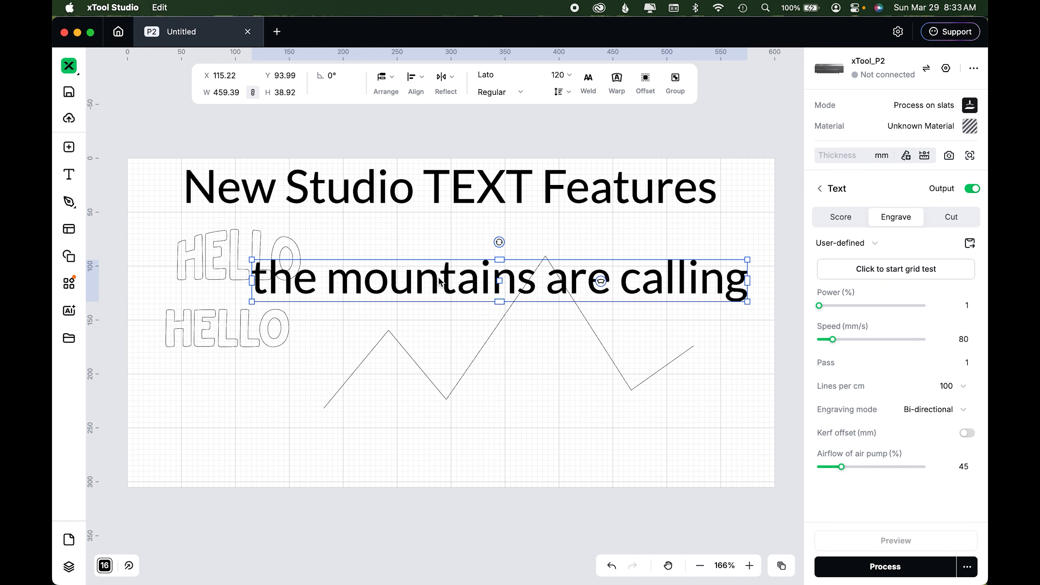
shift+click(414, 364)
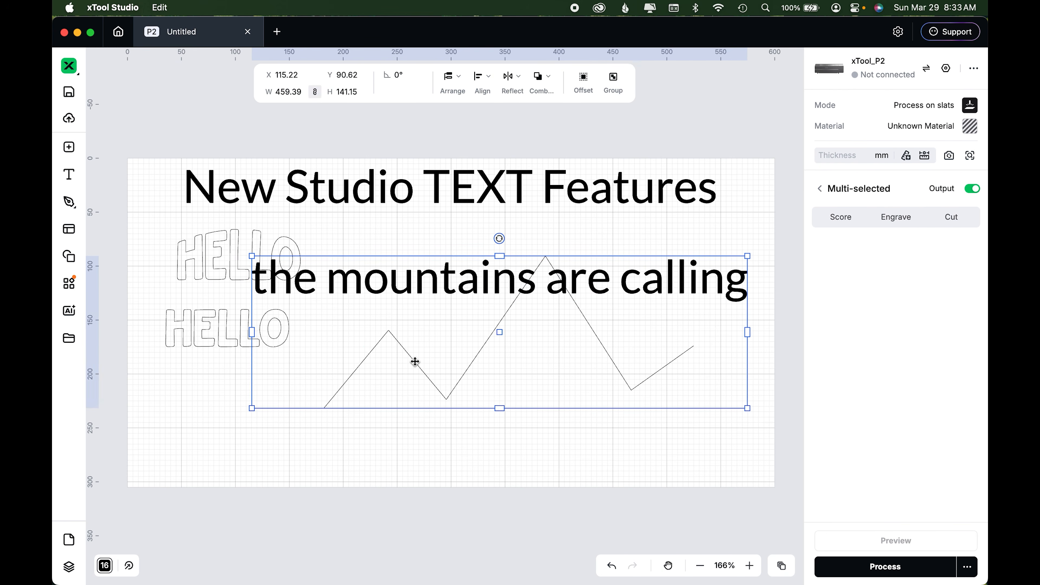
right_click(415, 361)
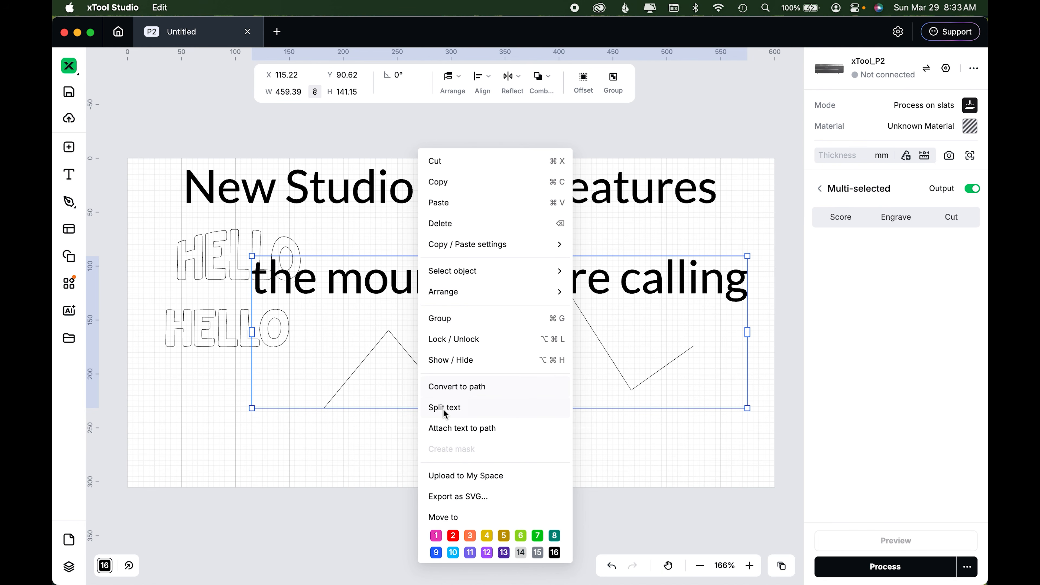
click(450, 431)
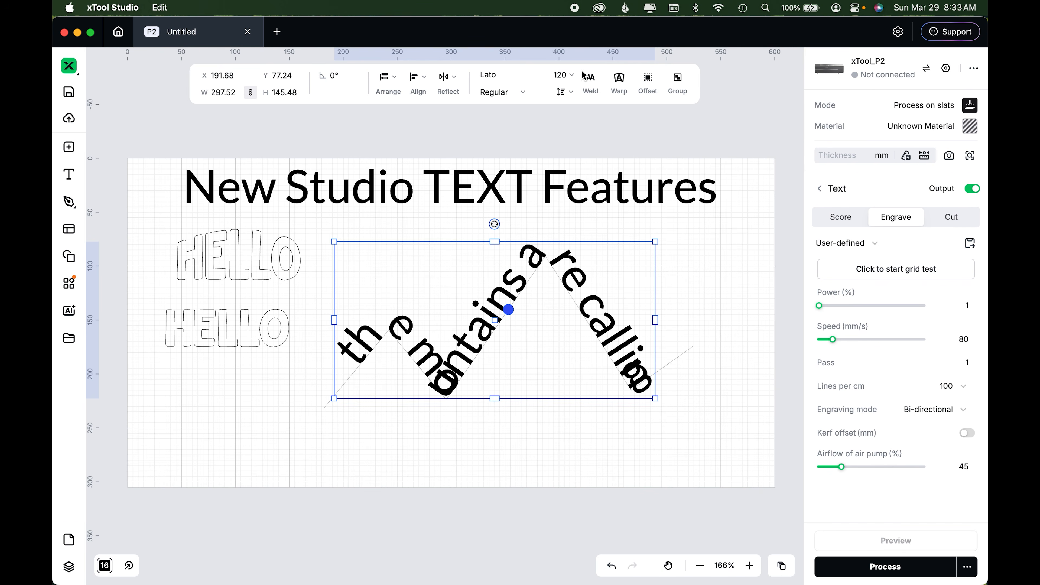
Set the attached text's font size to 90 and slide it along the path just past the tallest peak.
click(559, 74)
text(90)
key(Return)
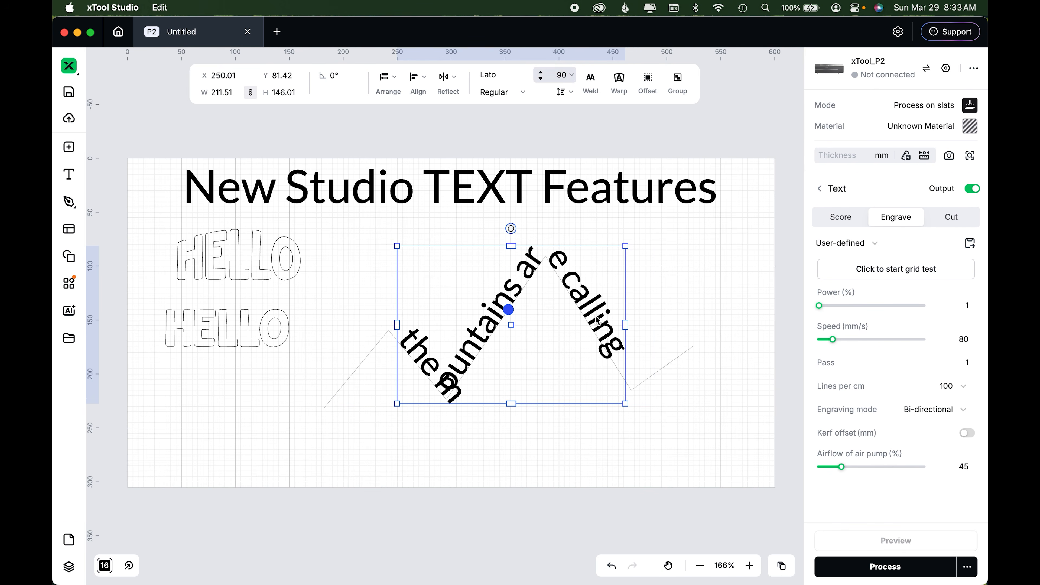
drag(512, 315, 557, 281)
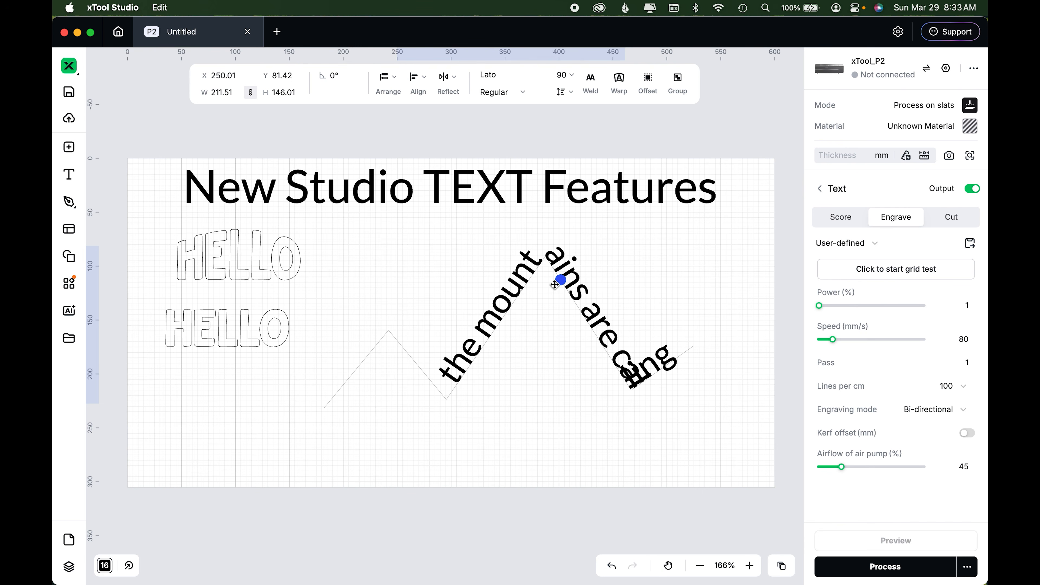
Set the attached text's font size to 20 and slide it onto the path's first rising slope.
click(570, 76)
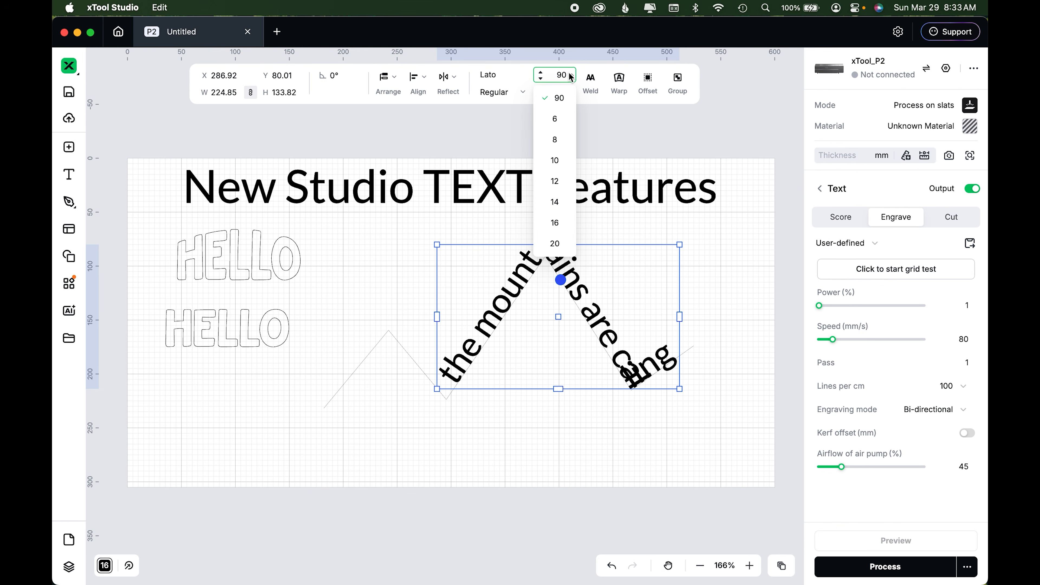
click(555, 243)
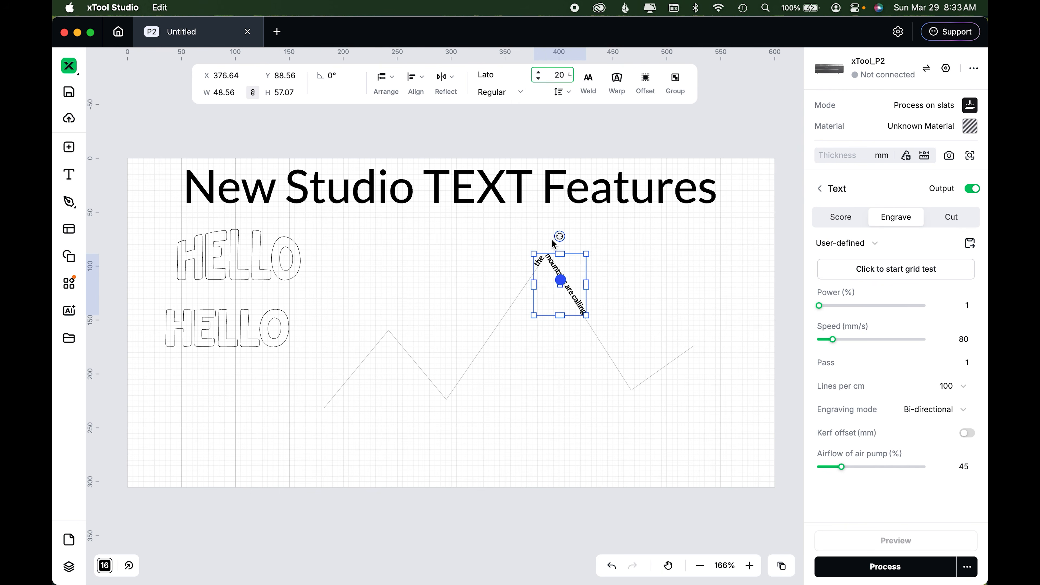
drag(550, 279, 340, 353)
click(465, 424)
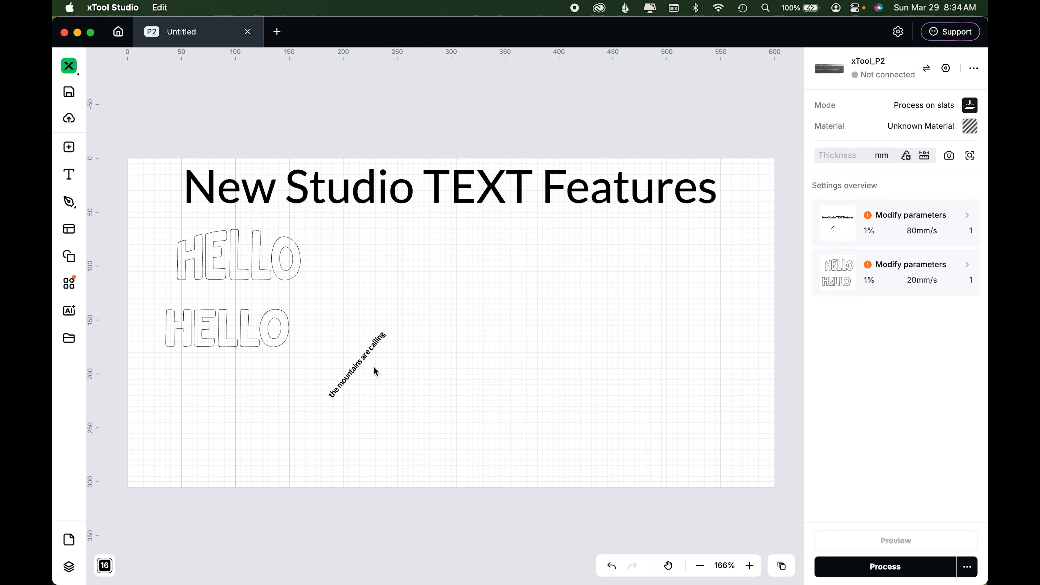
Set the attached text's font size to 72 and slide it onto the long slope before the tallest peak.
double_click(372, 346)
key(super+a)
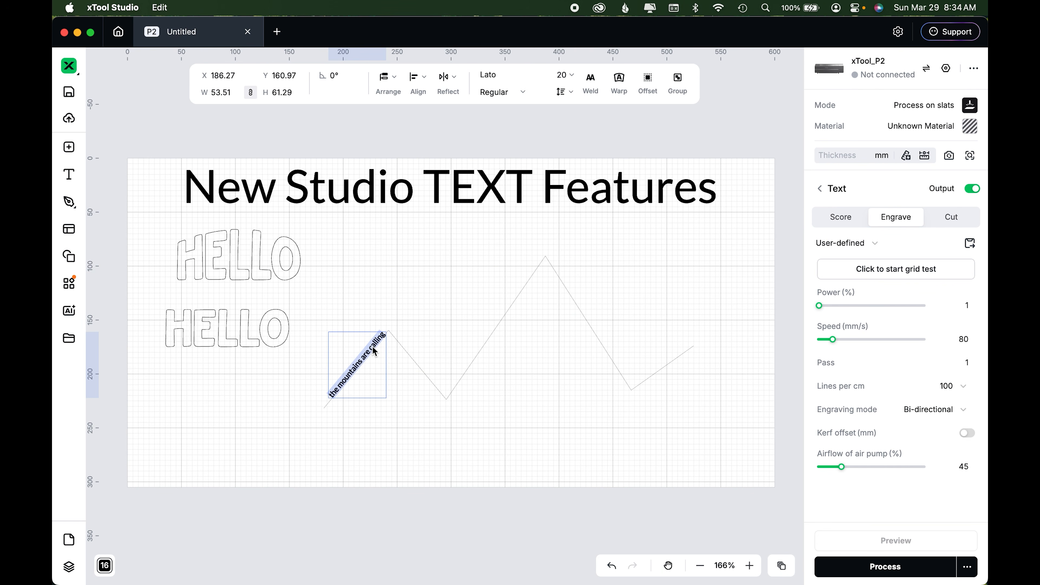
click(571, 75)
scroll(557, 203, down, 5)
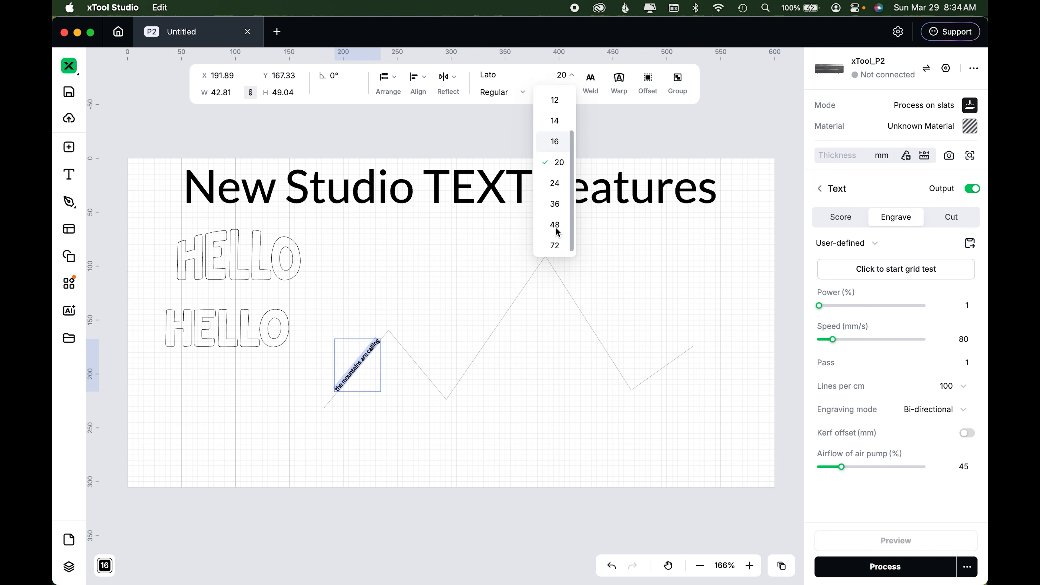
click(551, 250)
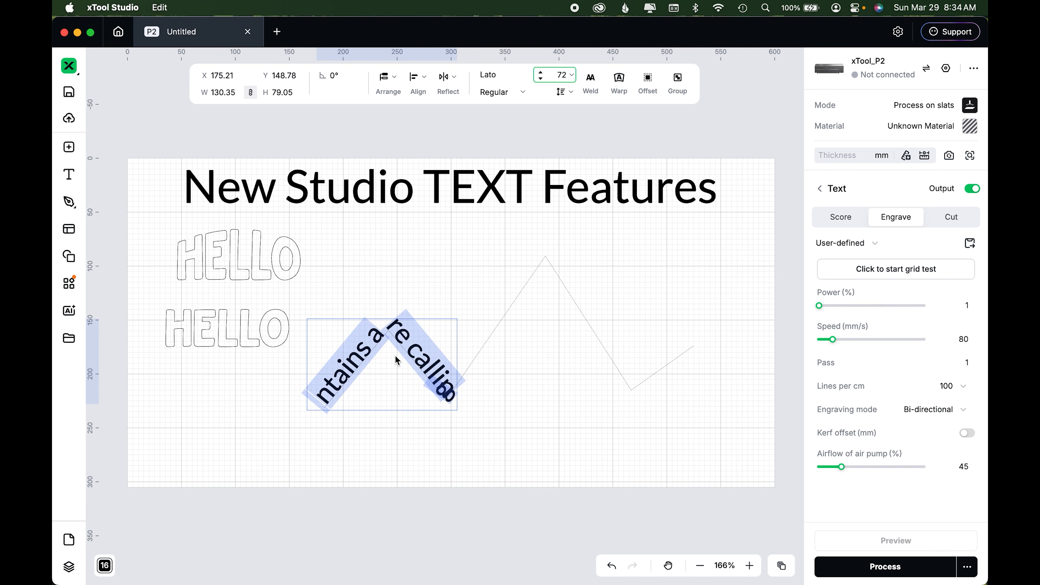
click(360, 366)
drag(361, 368, 501, 323)
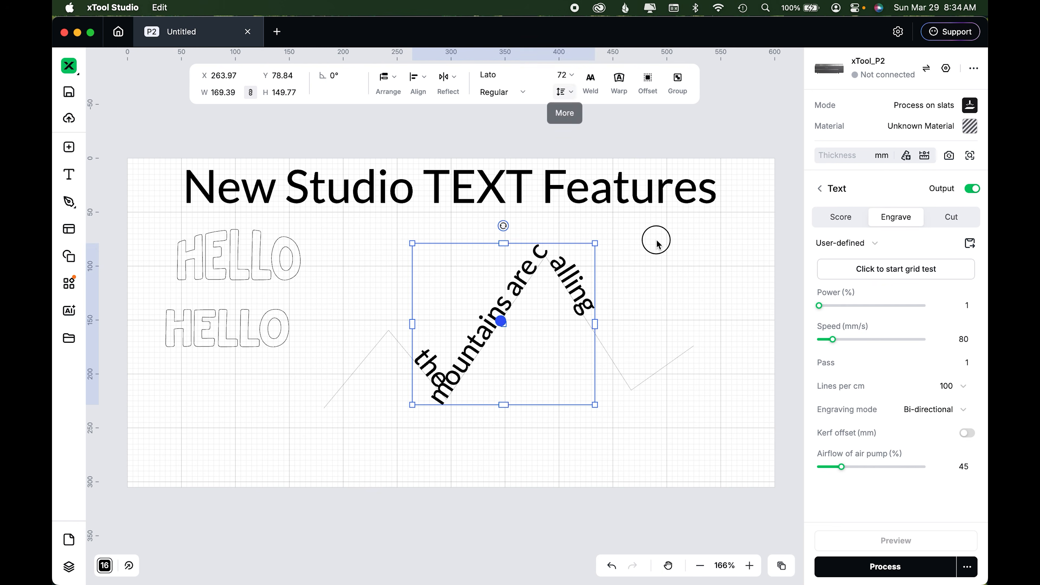
Detach the mountains text from the zigzag path and deselect it.
click(657, 244)
click(573, 265)
right_click(574, 266)
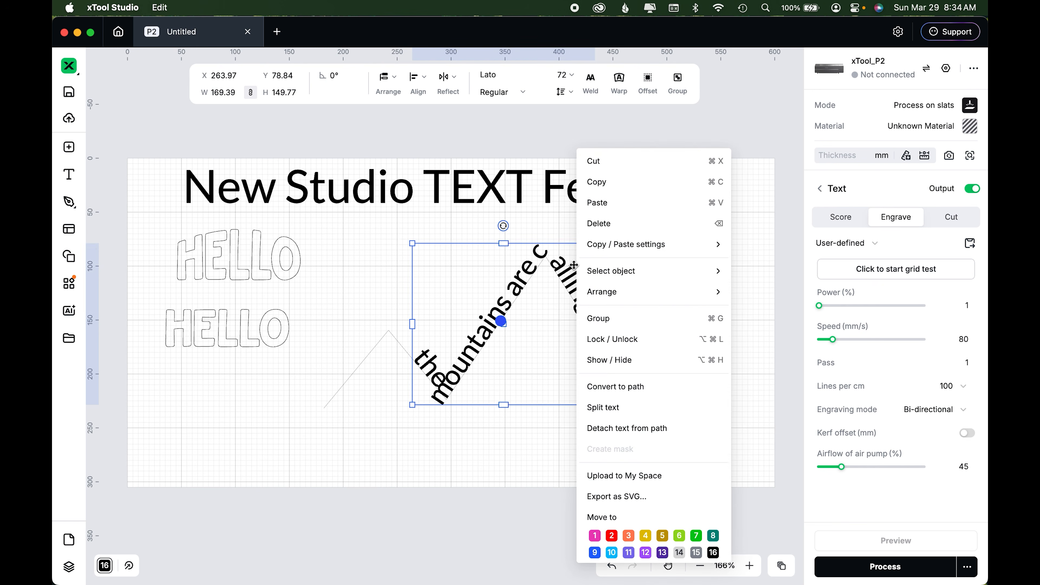
click(612, 427)
click(674, 370)
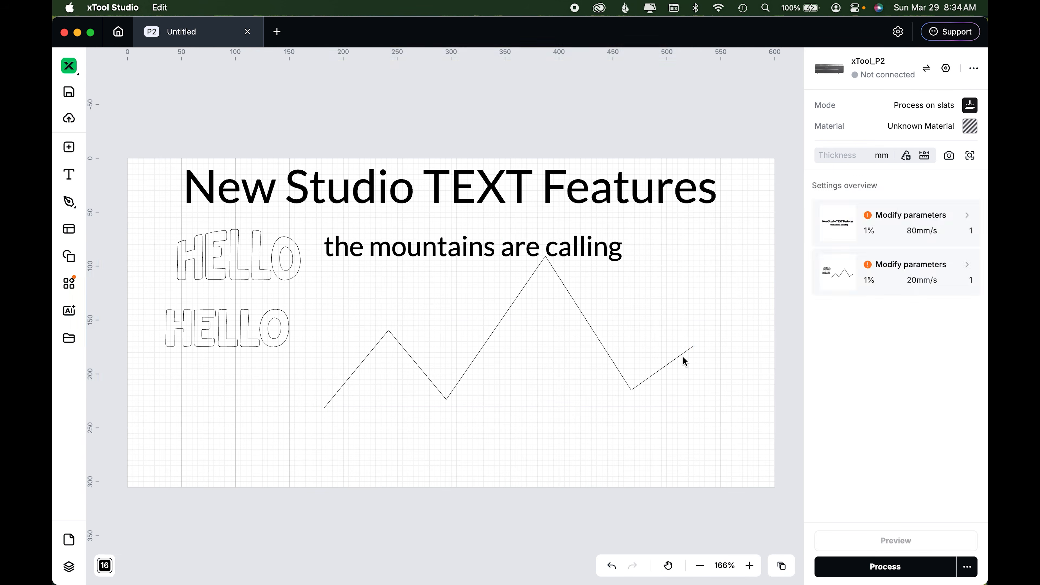
Edit the zigzag path's nodes and lower its tallest peak to about X 385, Y 133 mm.
click(682, 357)
click(552, 80)
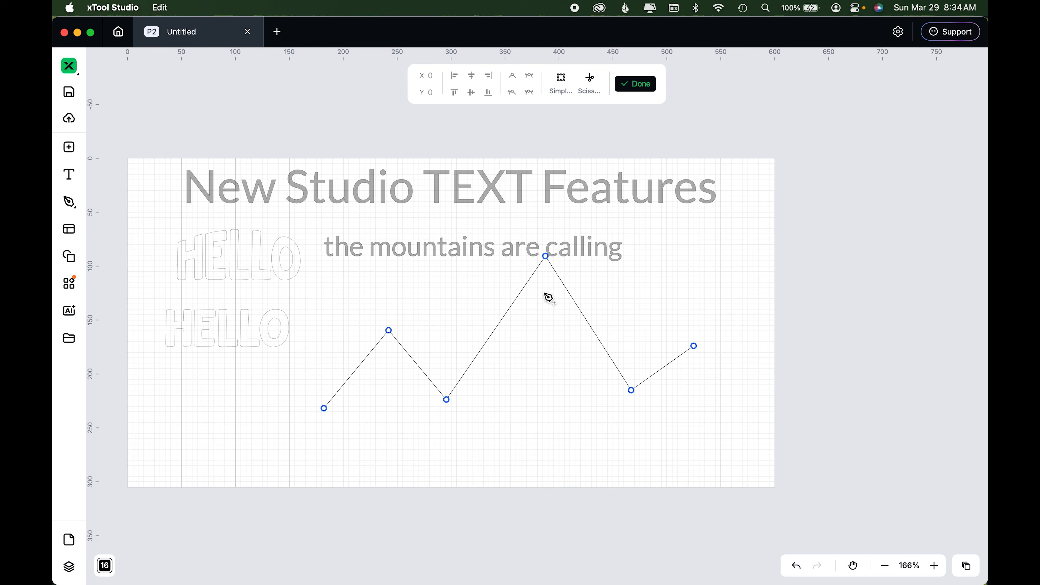
drag(532, 241, 544, 306)
click(651, 83)
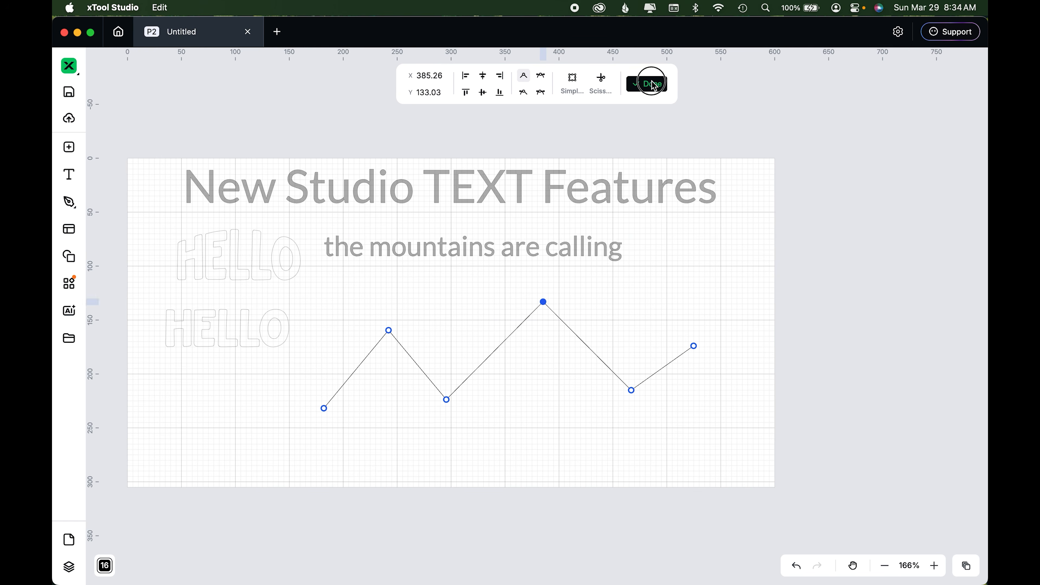
Attach the mountains text to the reshaped zigzag path and slide it along so it wraps over the tallest peak.
right_click(614, 249)
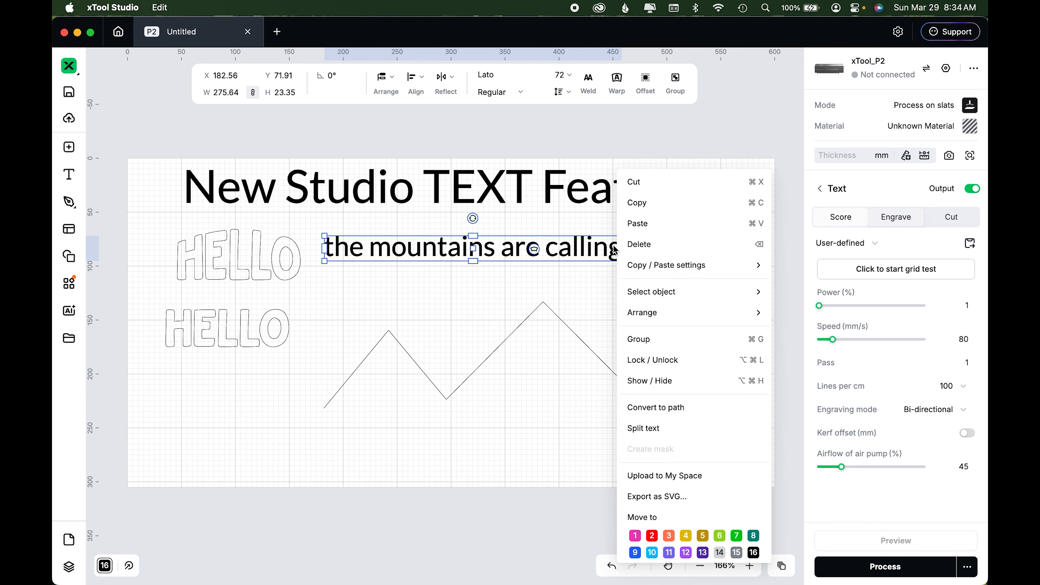
click(835, 333)
click(669, 243)
drag(670, 247, 517, 379)
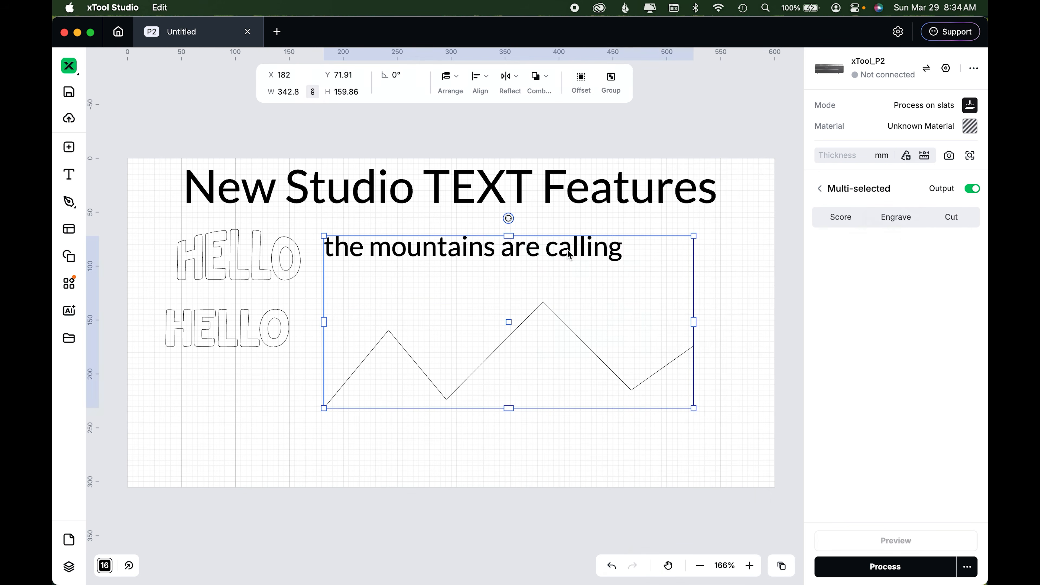
right_click(570, 255)
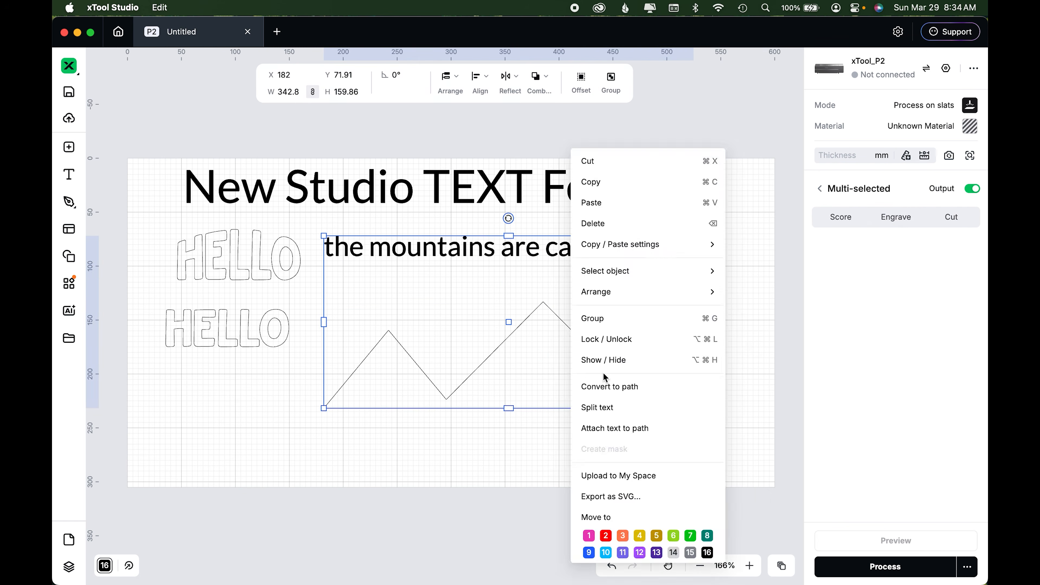
click(612, 435)
drag(500, 352, 535, 340)
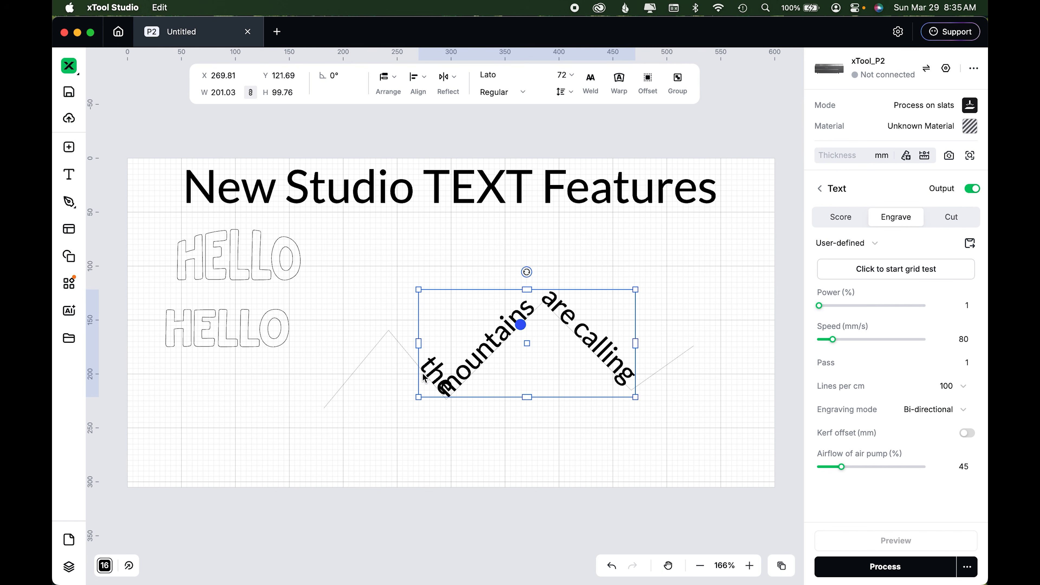
Insert extra space between "the" and "mountains" in the attached text.
double_click(443, 388)
click(444, 388)
text(e)
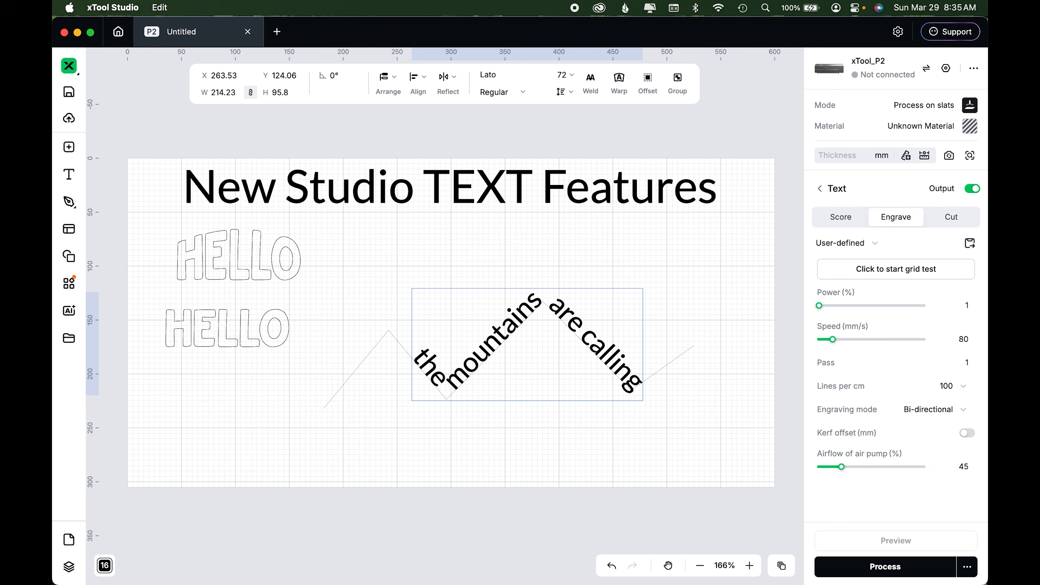
click(685, 265)
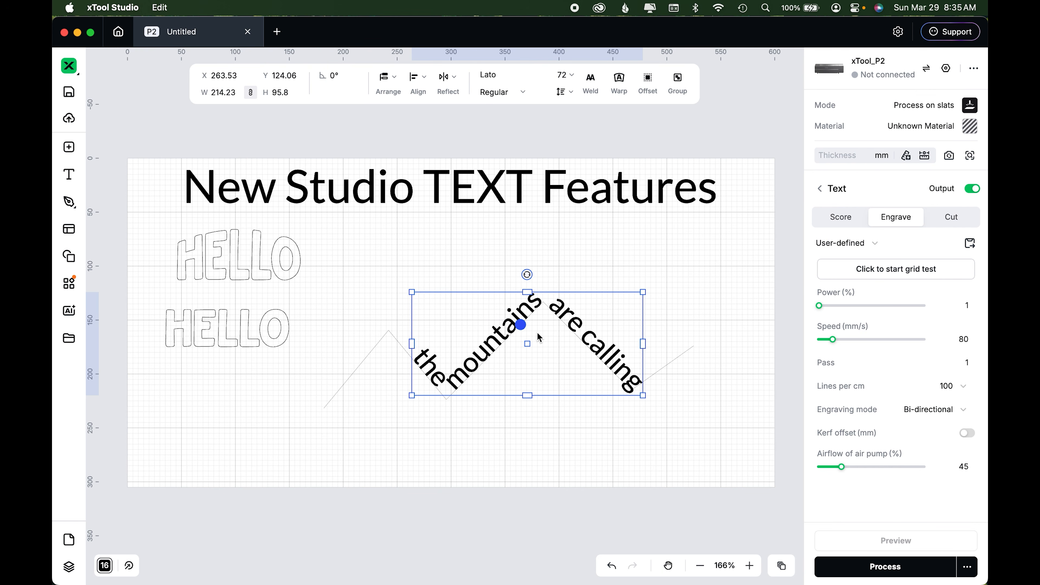
Move the attached mountains text to the workspace's lower-left area, below the two HELLO texts, and deselect it.
click(514, 430)
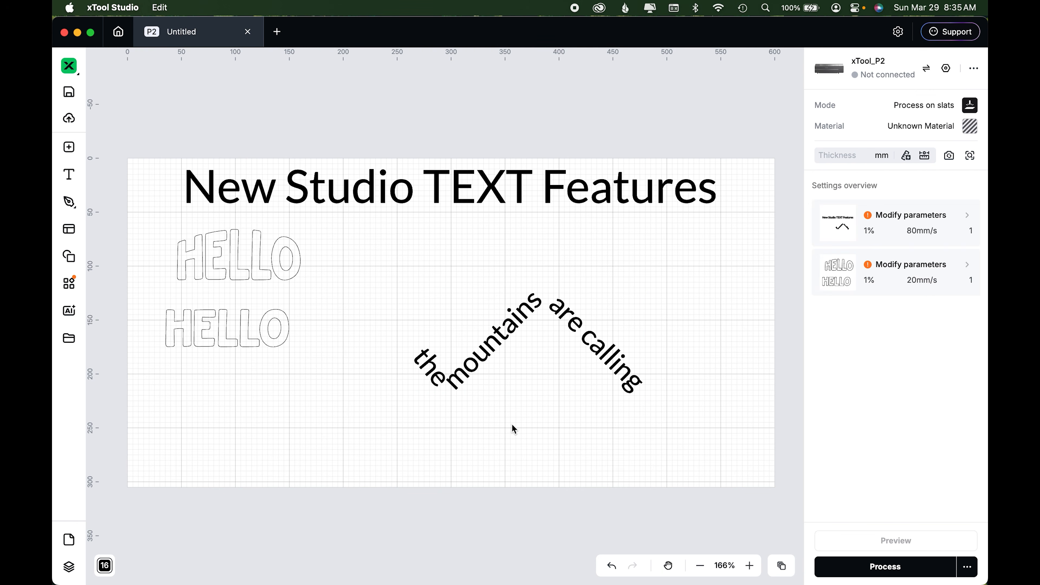
drag(574, 346, 317, 428)
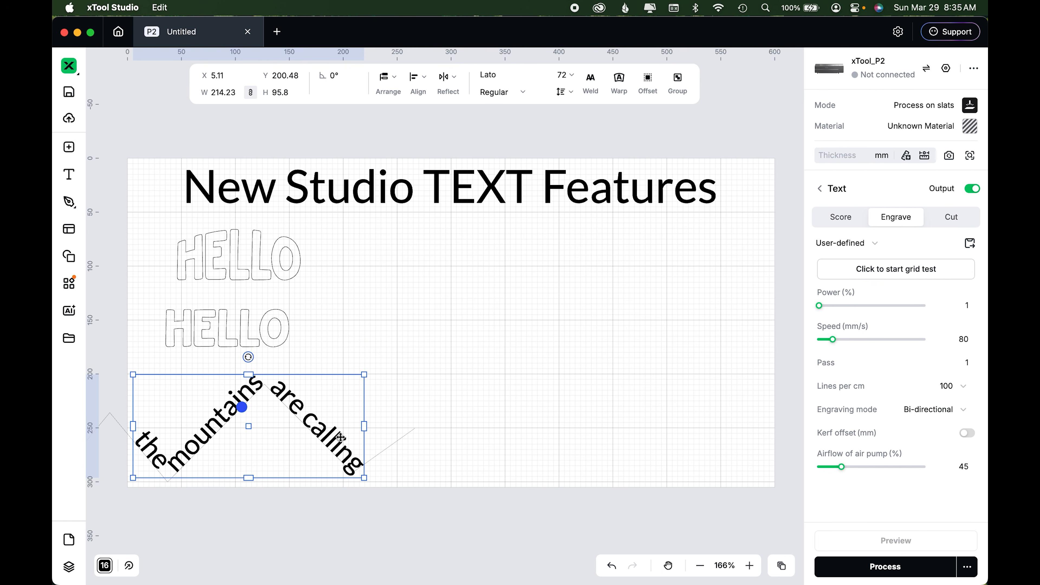
click(511, 367)
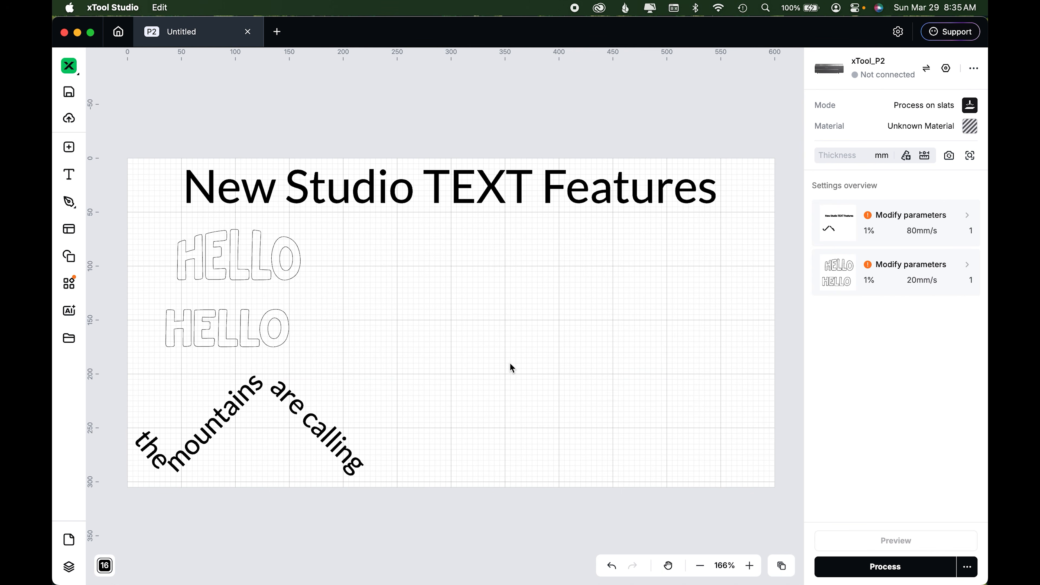
Draw a rectangle about 196 mm wide and 108 mm high in the empty area beside the HELLO texts.
key(r)
drag(438, 272, 649, 389)
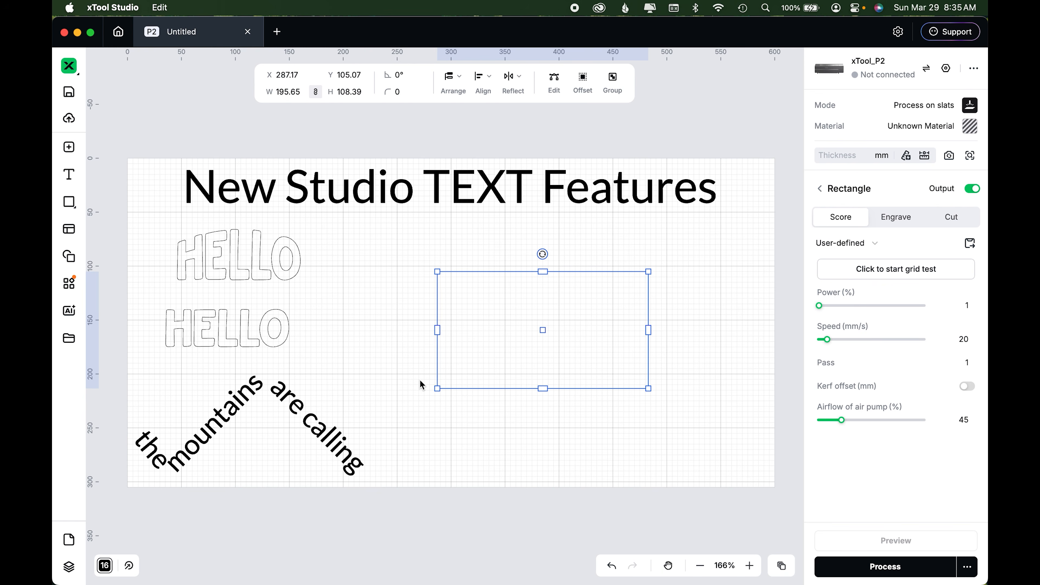
Add a single-hyphen text in Lato and place it just above the rectangle's upper-left corner.
key(t)
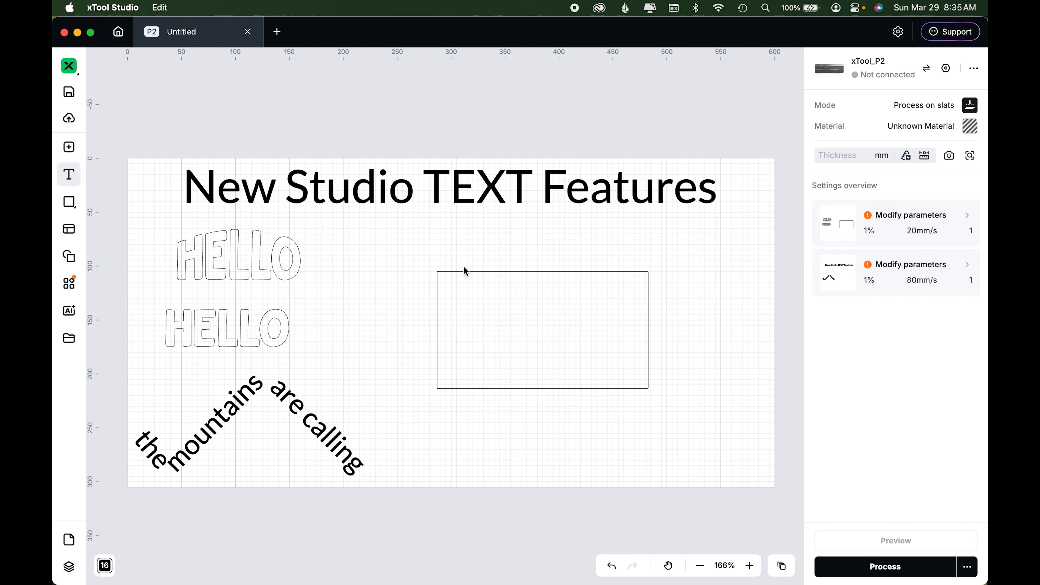
click(464, 271)
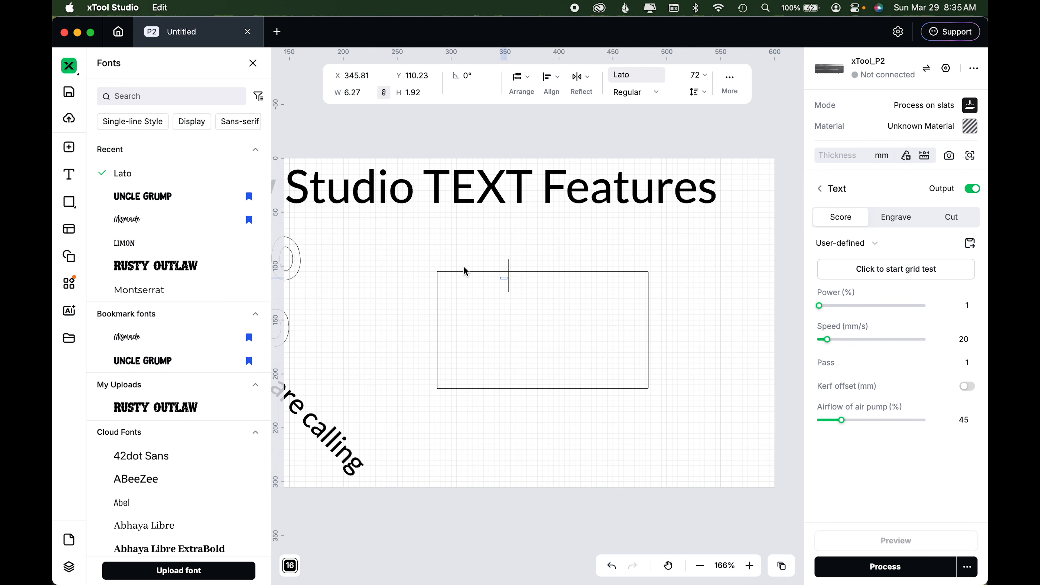
click(526, 268)
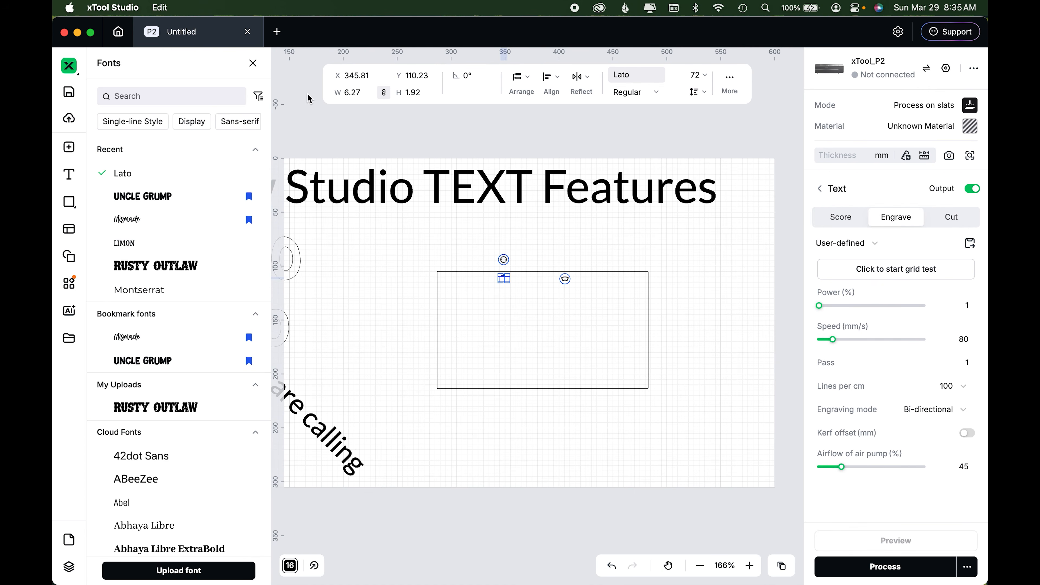
click(253, 62)
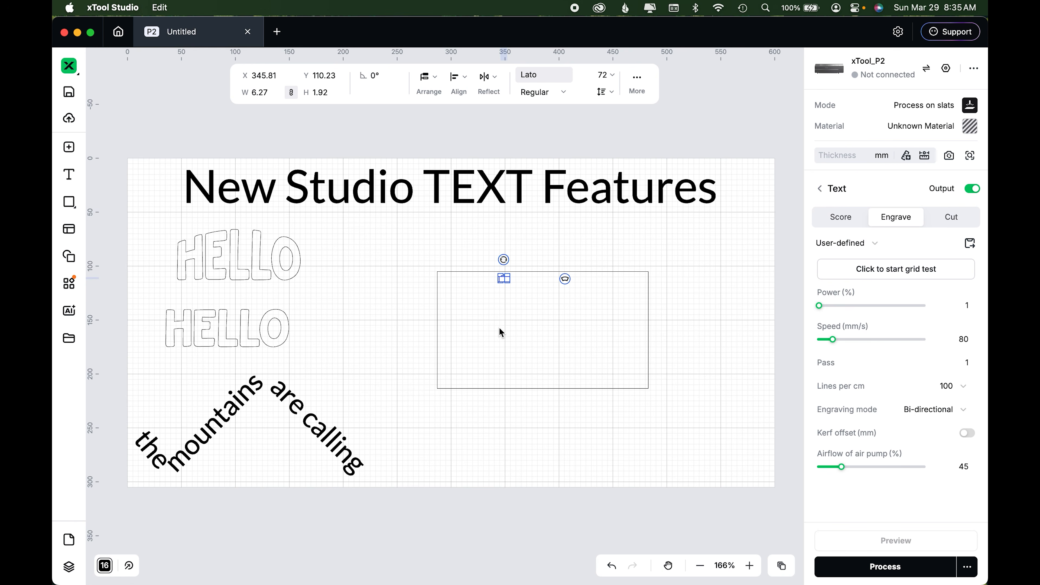
click(438, 263)
click(505, 281)
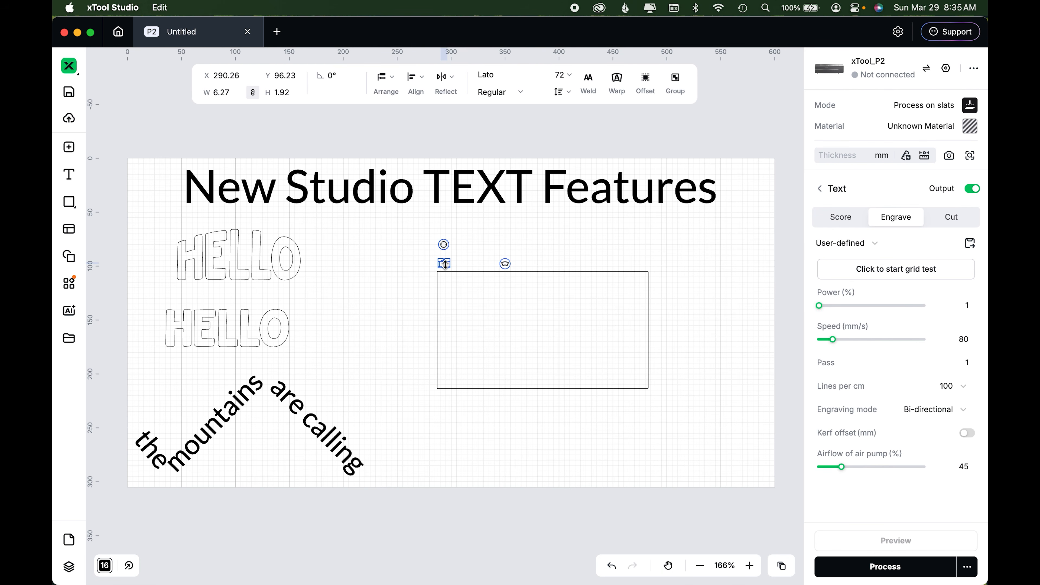
click(465, 259)
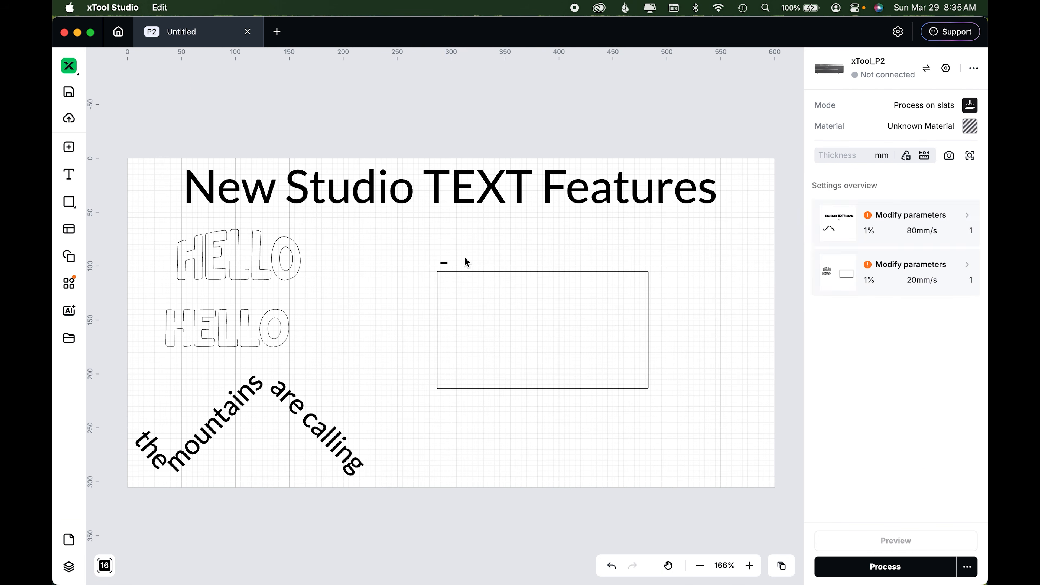
Extend the hyphen text to three hyphens separated by spaces.
scroll(465, 257, up, 3)
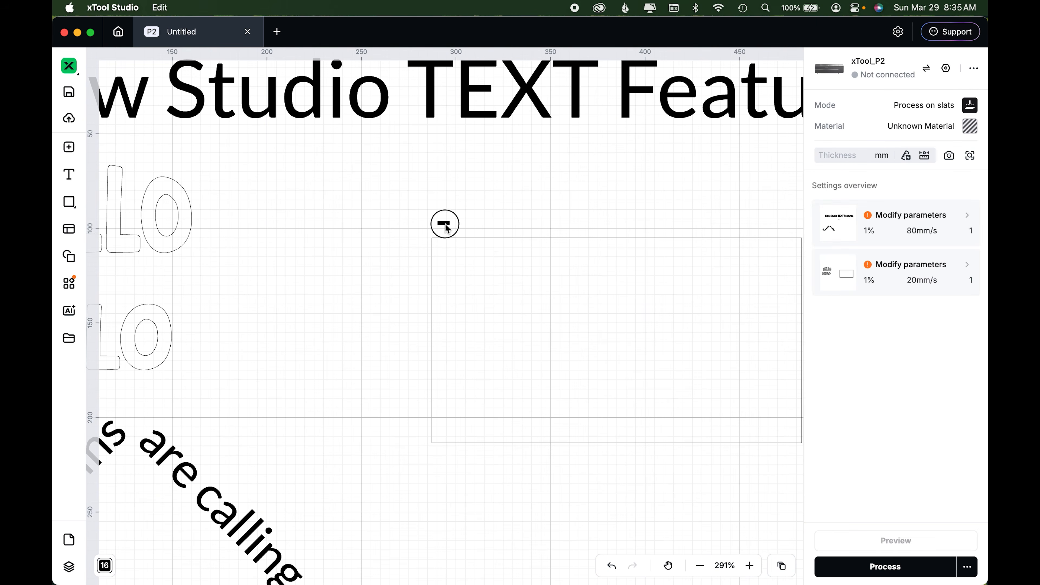
click(445, 223)
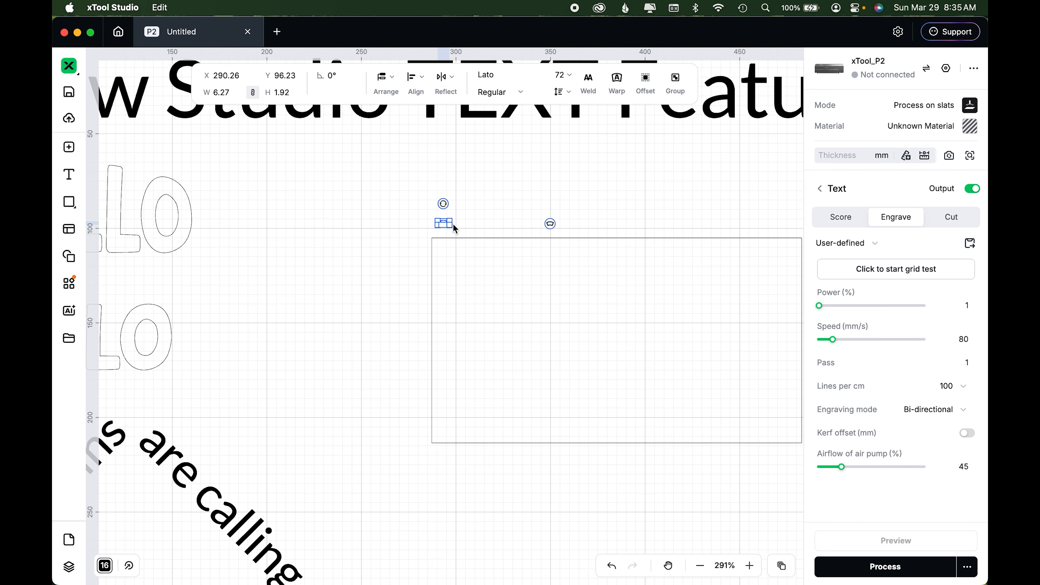
double_click(443, 223)
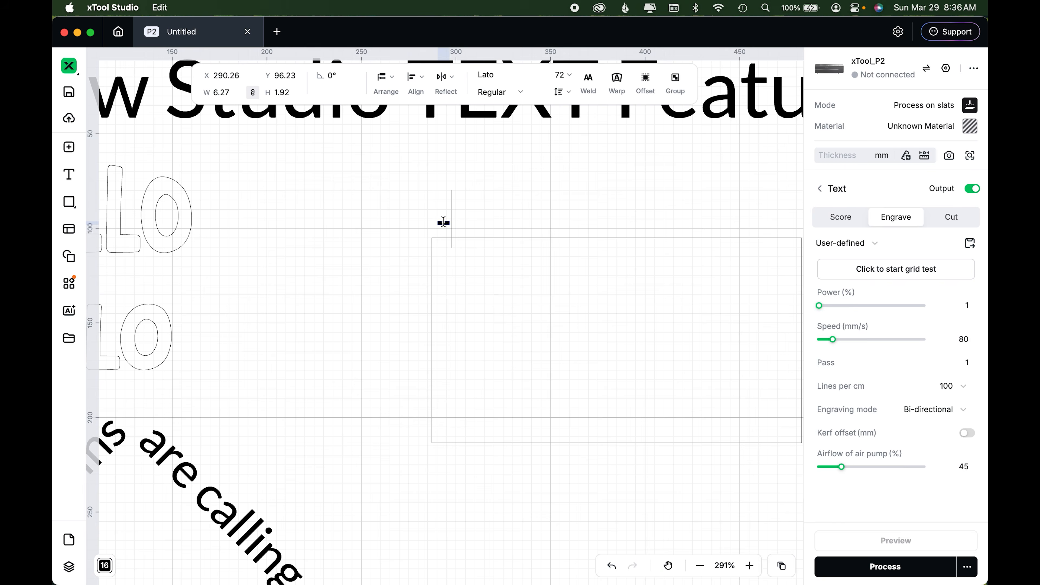
text(-)
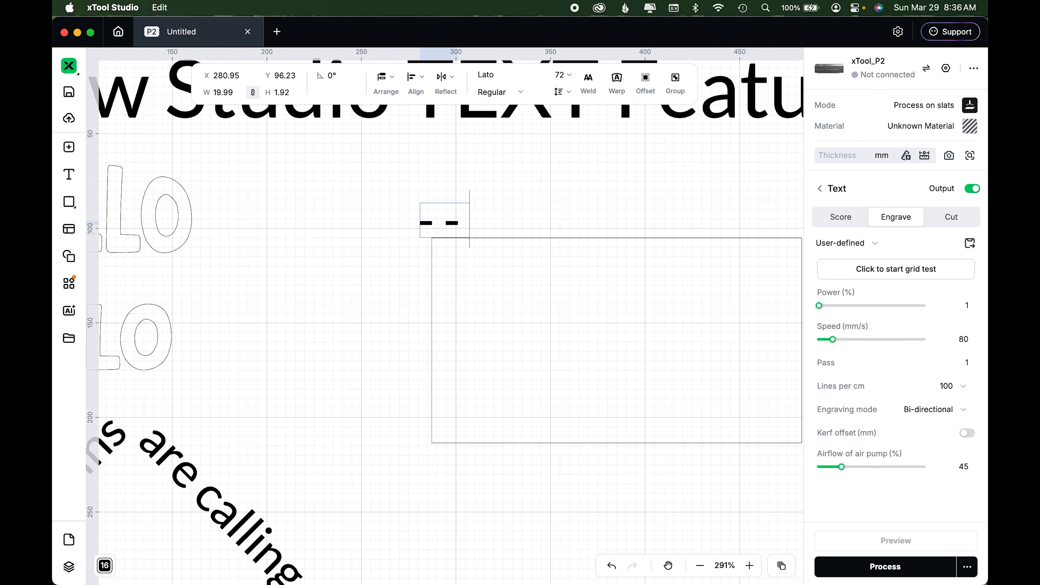
text( -)
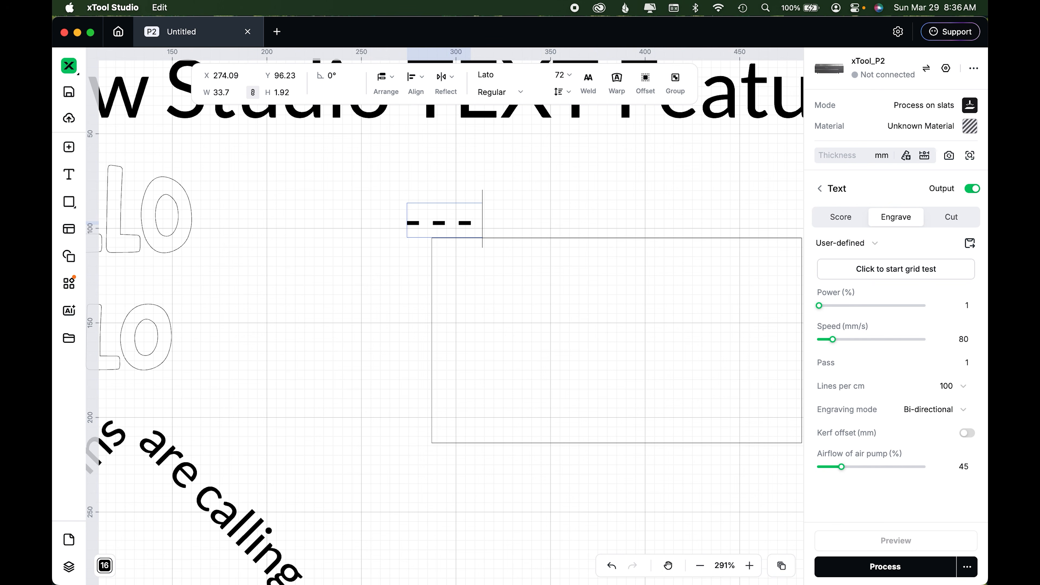
Copy the three-hyphen pattern and paste it ten times to form a dashed row about 445 mm long.
key(super+a)
key(super+c)
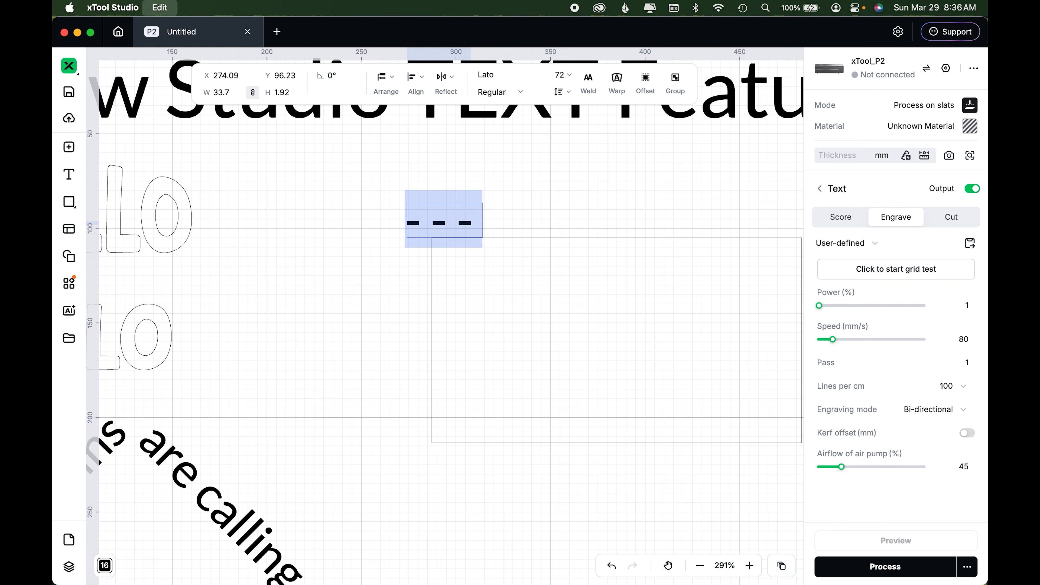
key(Right)
key(super+v)
key(super+v)
key(super+v)
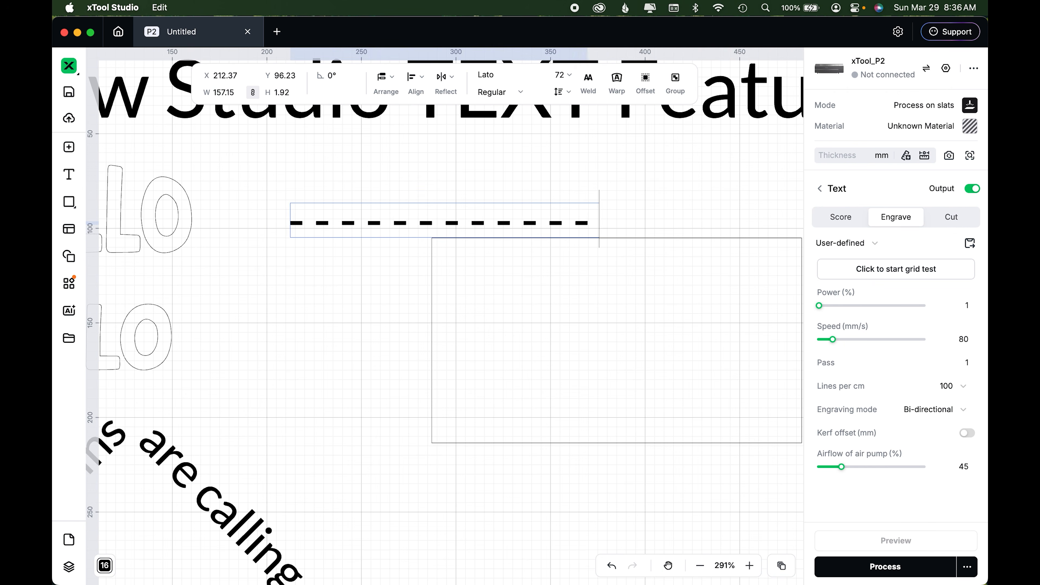
key(super+v)
key(super+v)
key(super+v)
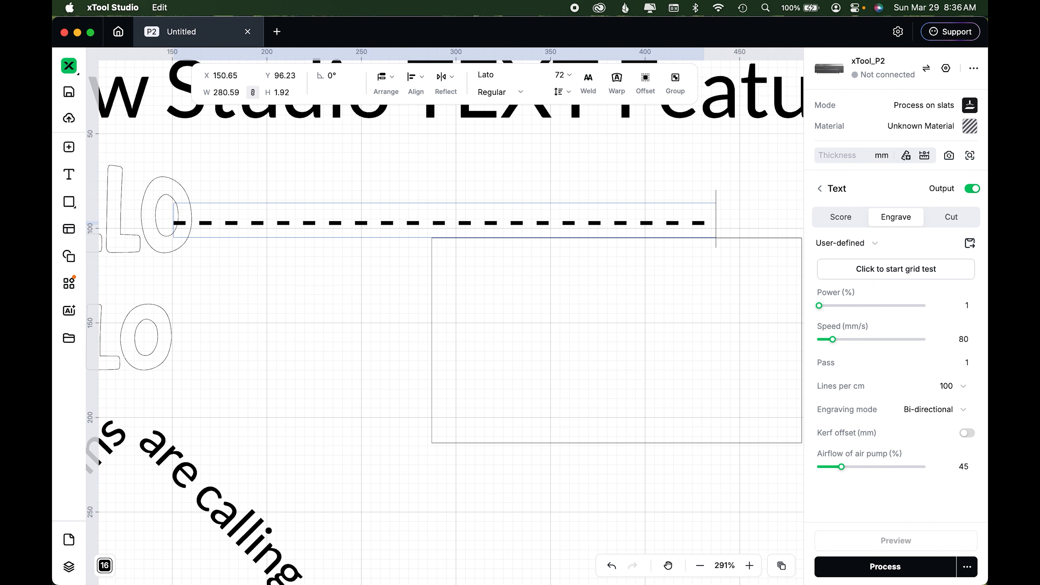
key(super+v)
key(super+v)
key(super+v)
key(super+v)
key(Escape)
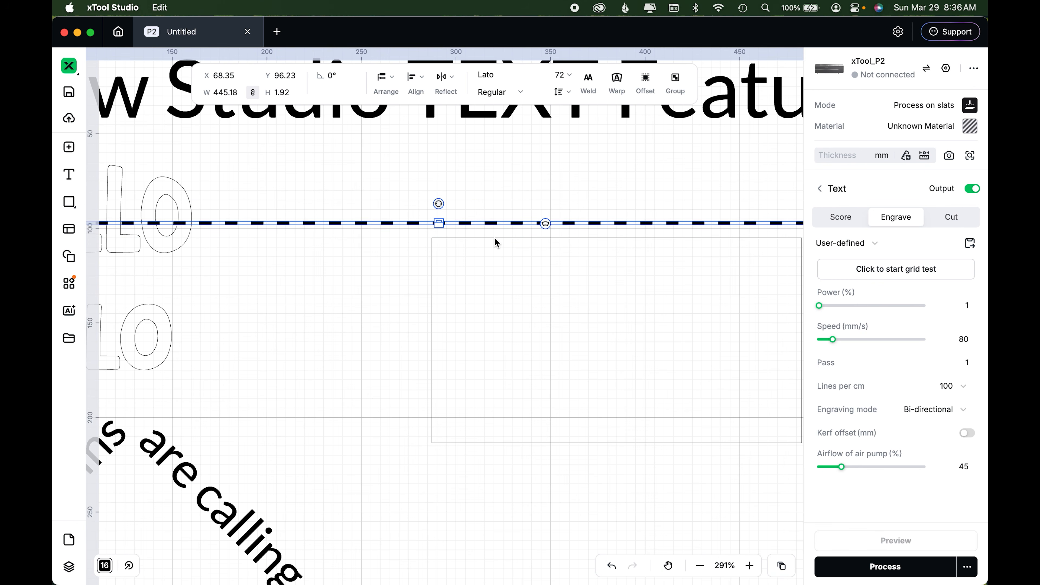
Attach the dashed text row to the rectangle's outline.
shift+click(495, 238)
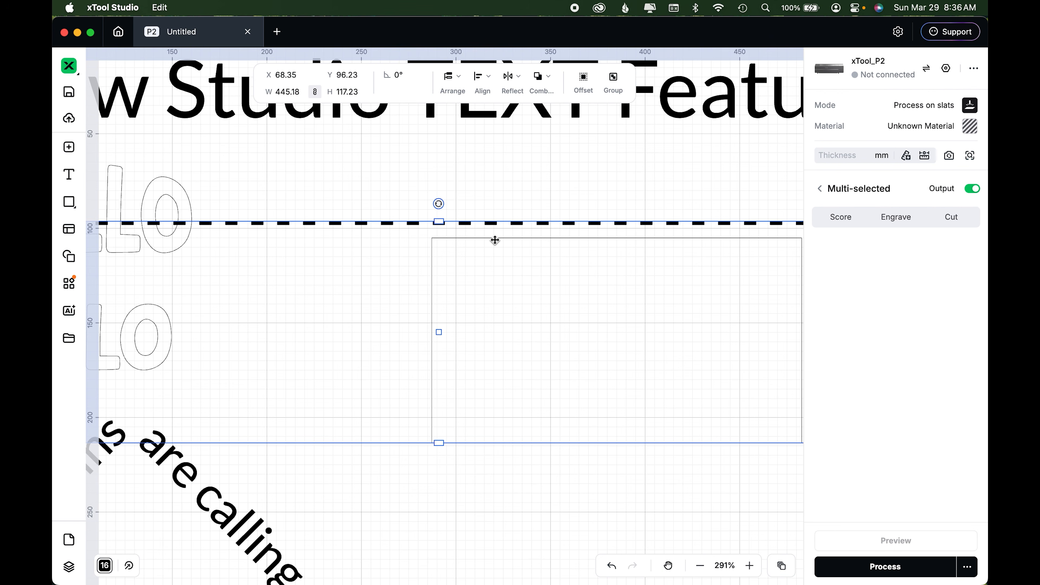
right_click(495, 240)
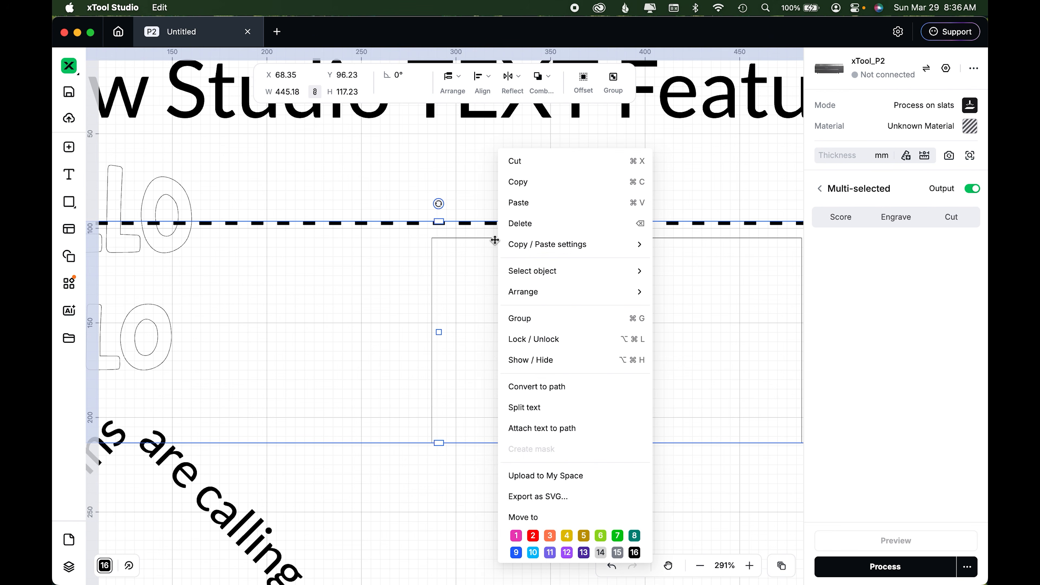
click(538, 429)
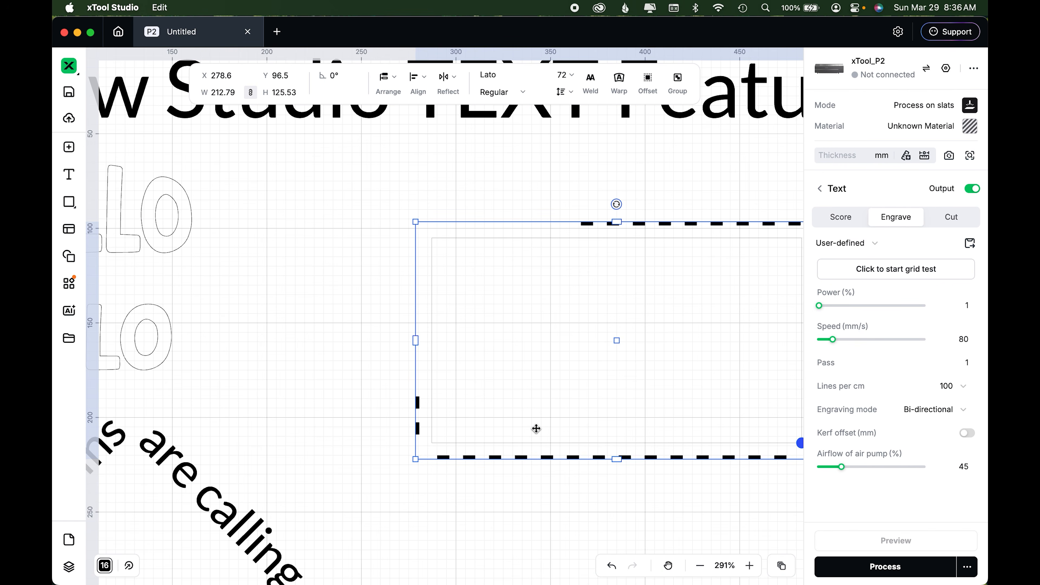
scroll(425, 505, right, 5)
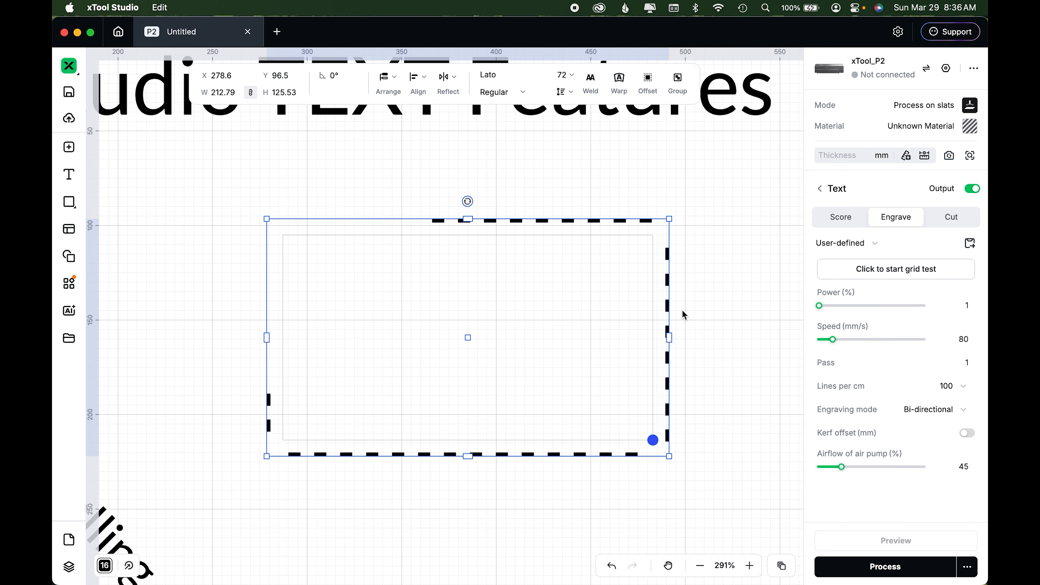
Replace the dashes in the rectangle's path text with periods separated by spaces, adding enough to fill the whole outline.
click(532, 223)
click(754, 255)
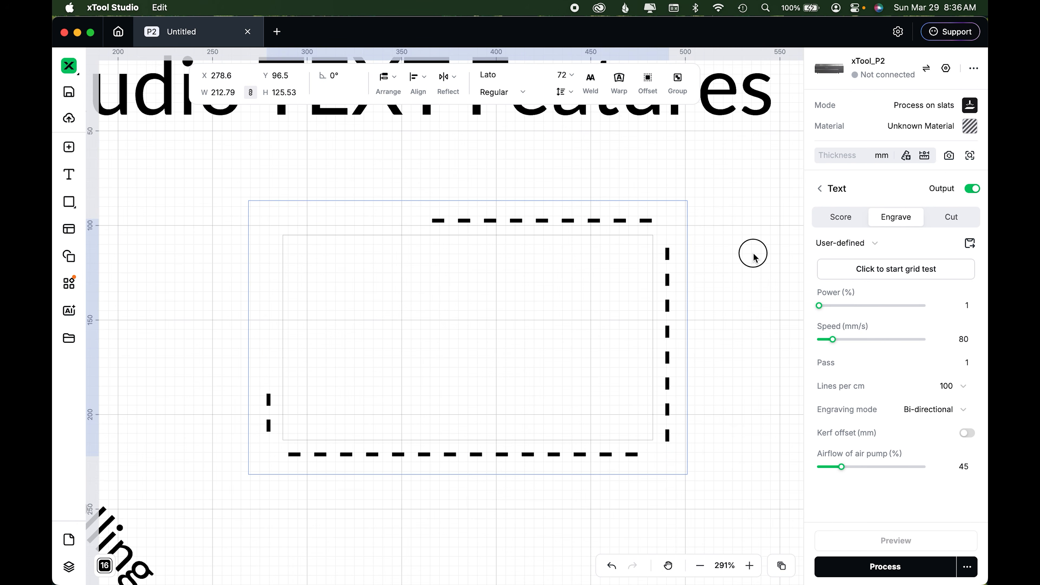
double_click(465, 311)
text(.)
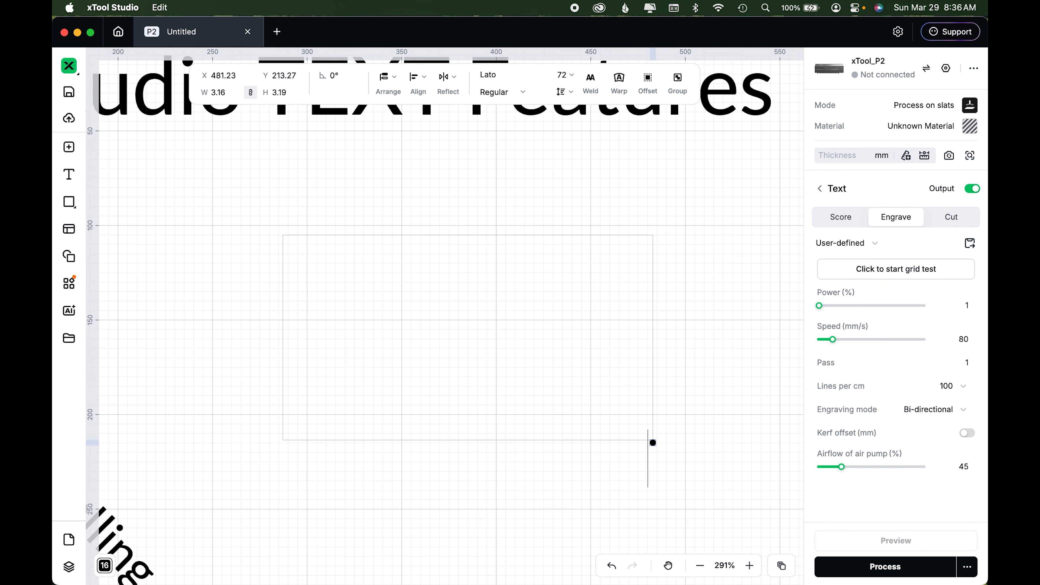
text(..)
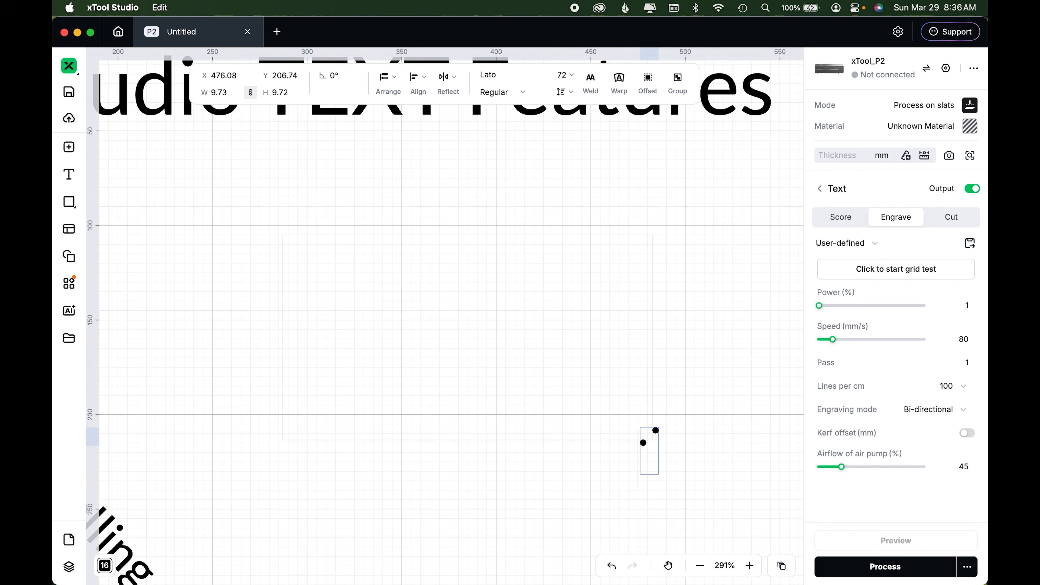
text(........)
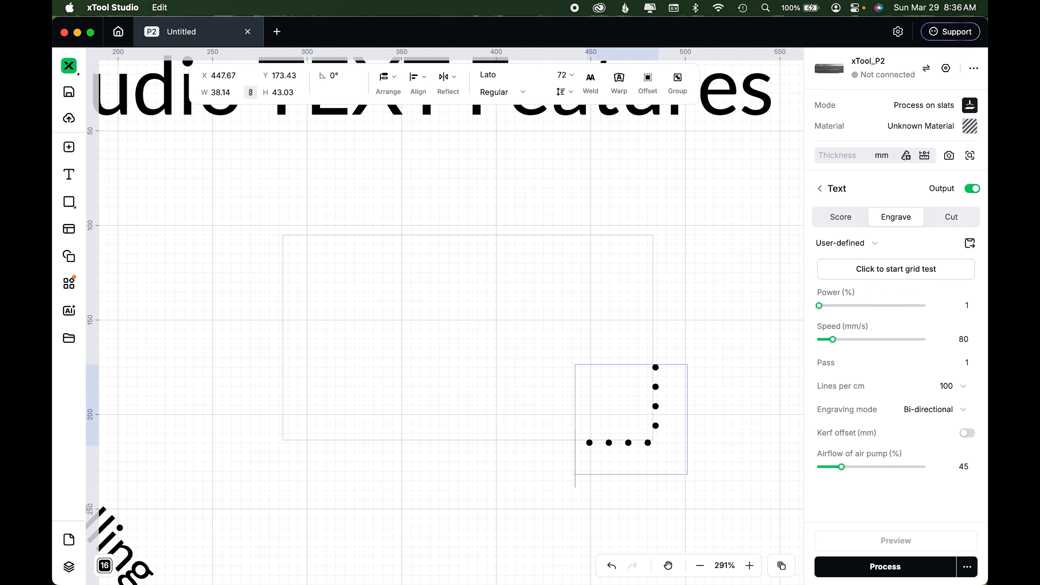
text(...........)
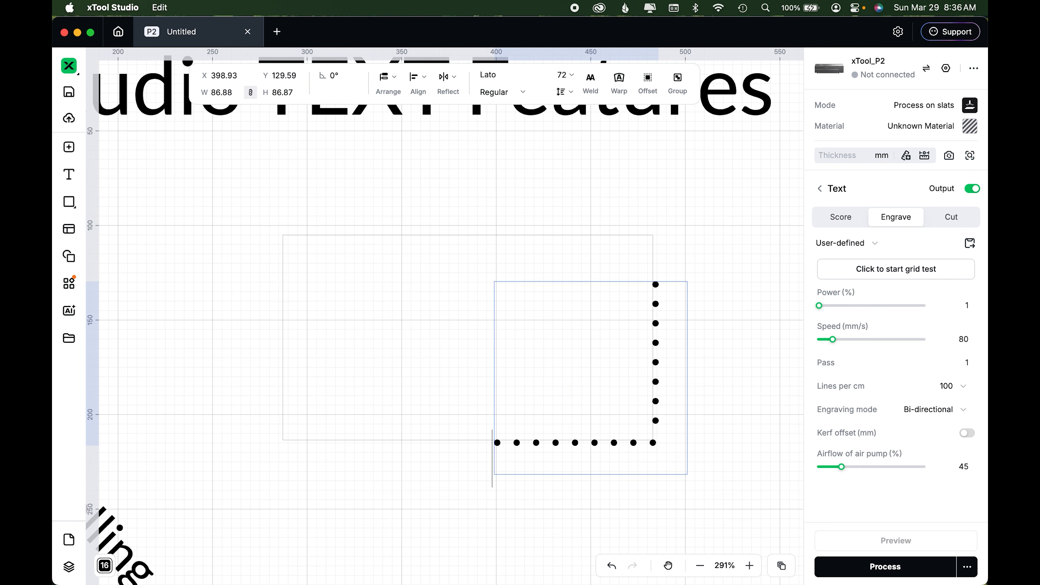
text(. . . . . . . . )
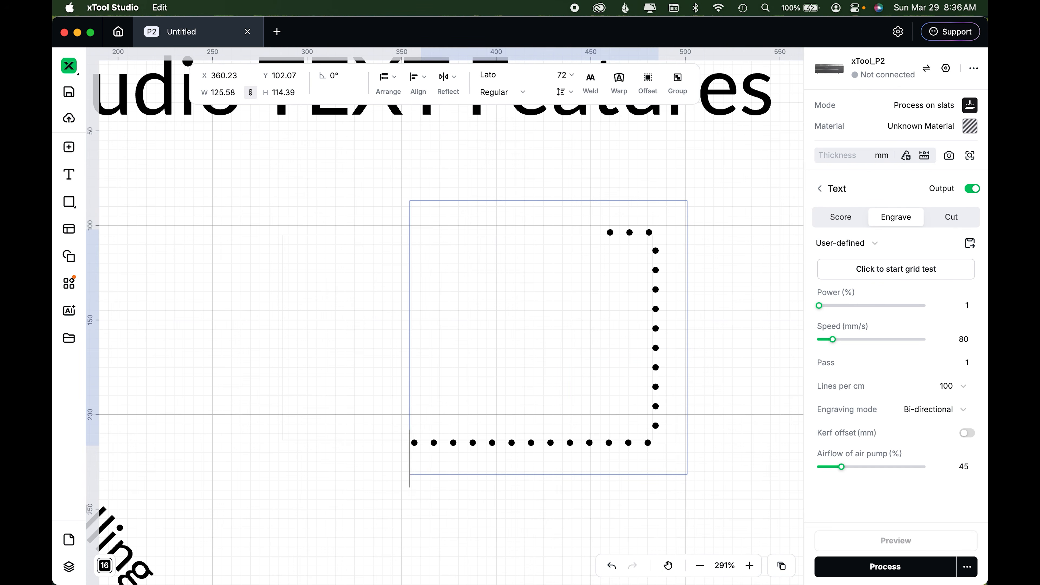
text(. . . . . . . )
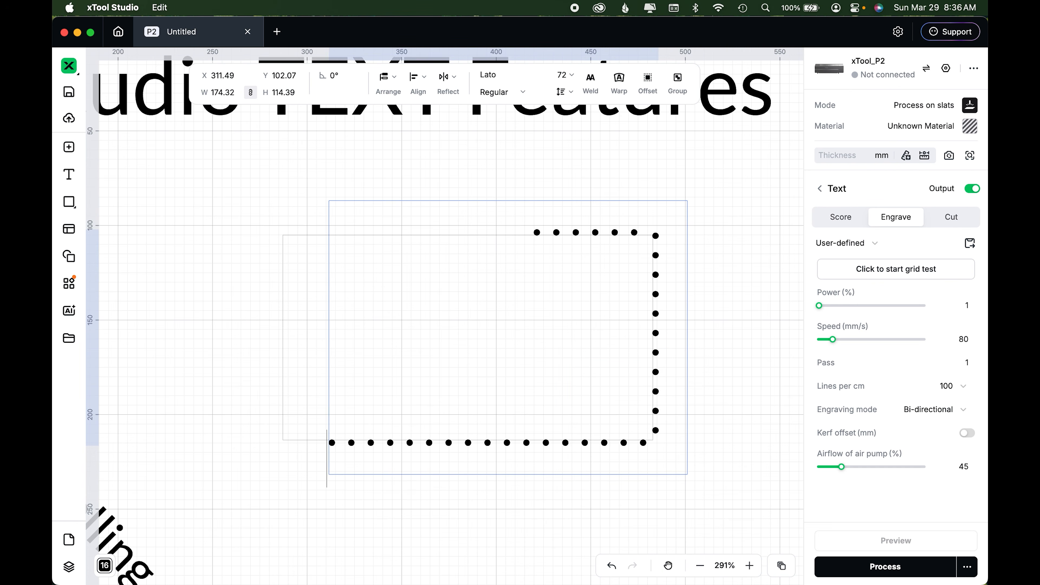
text(. . . . . . . . )
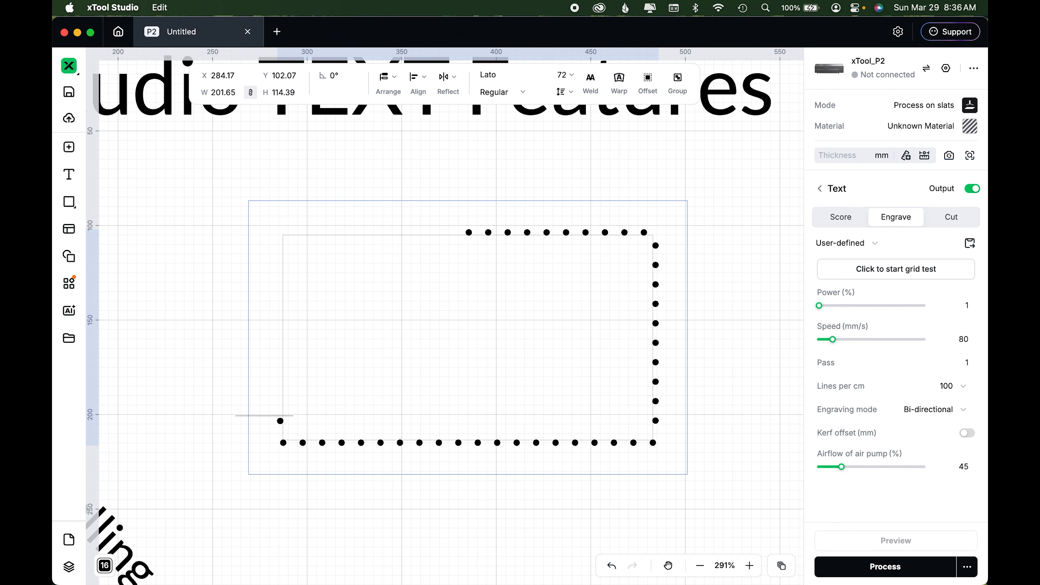
text(. . . . . . . . . )
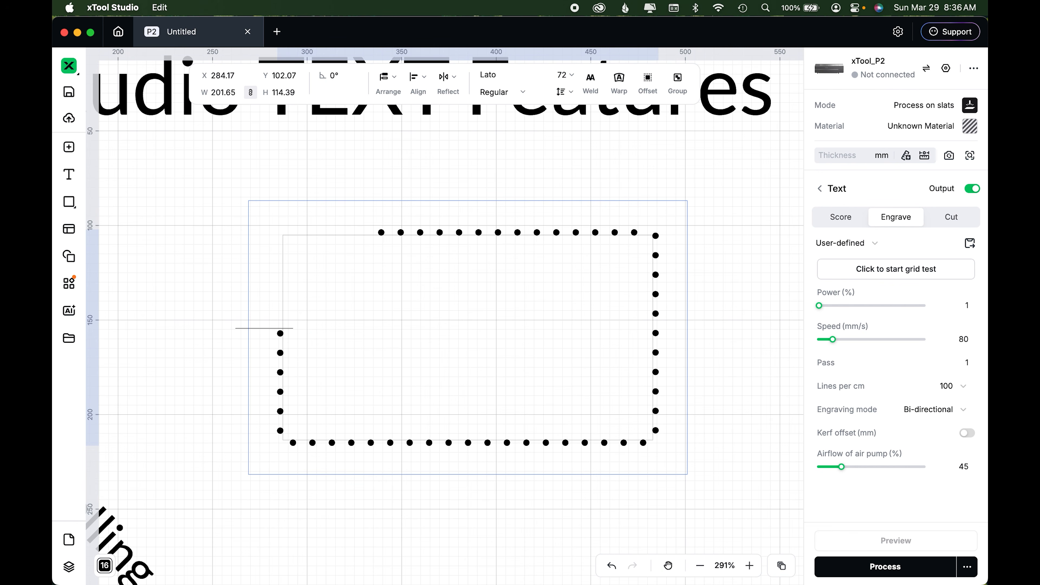
text(. . . . . . . . .)
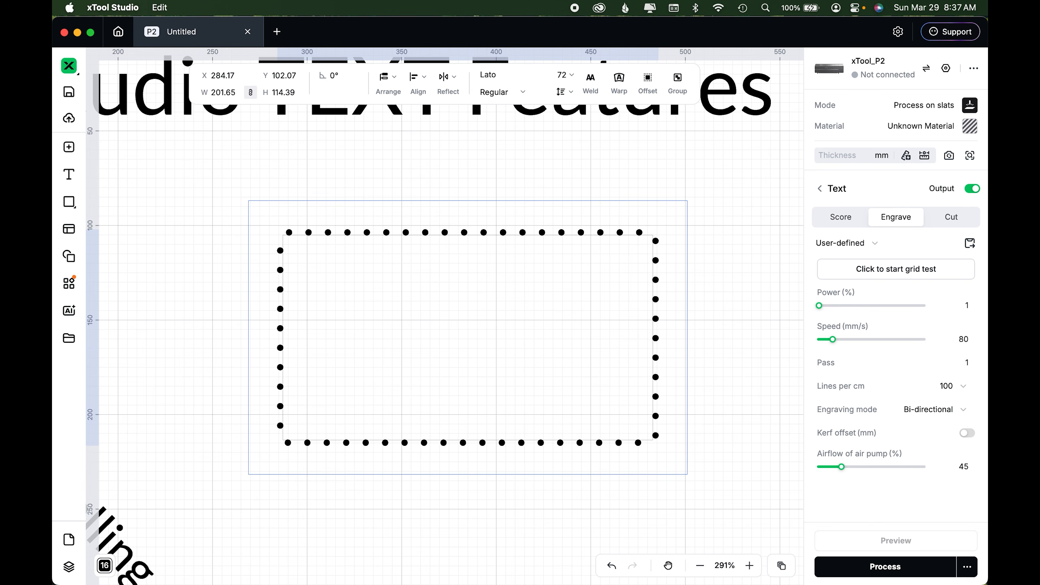
click(751, 269)
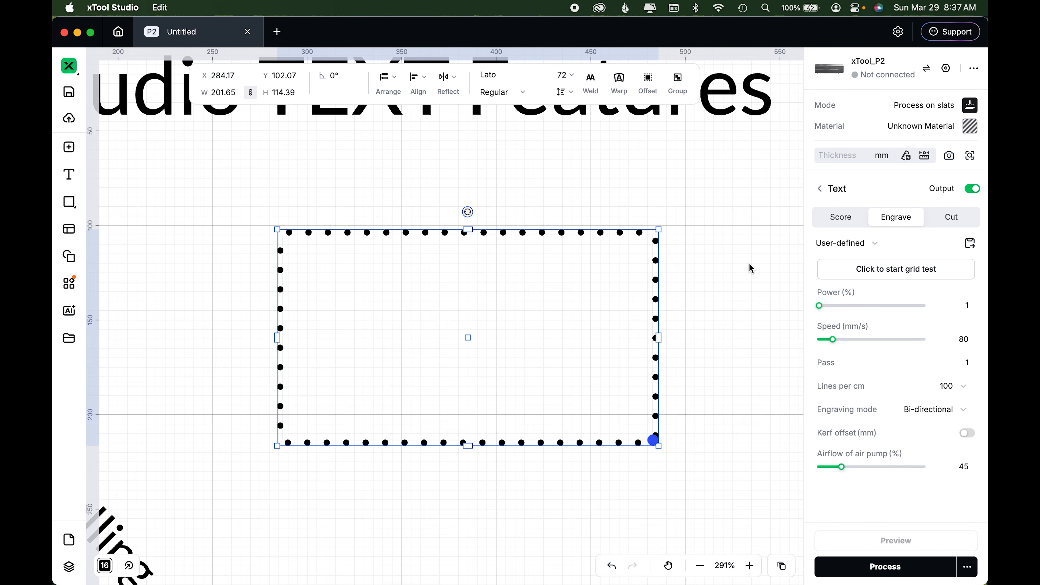
click(751, 268)
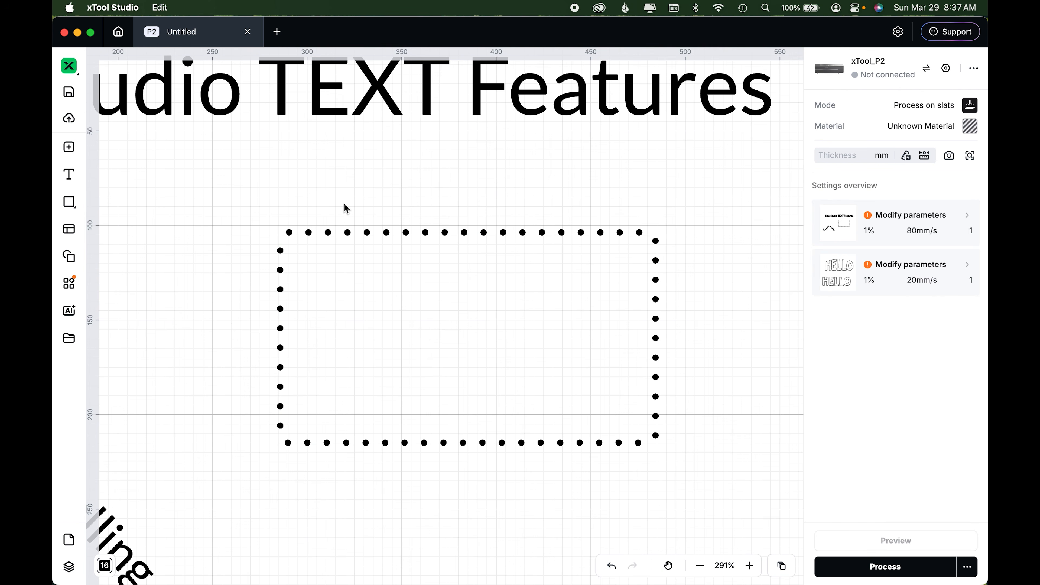
Detach the dotted text from the rectangle's path.
click(656, 323)
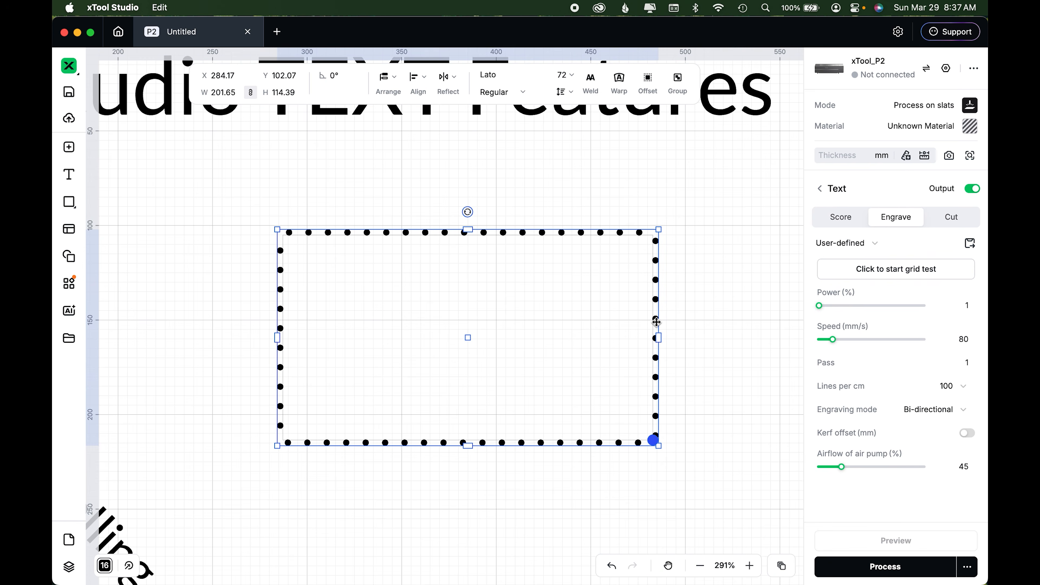
right_click(656, 322)
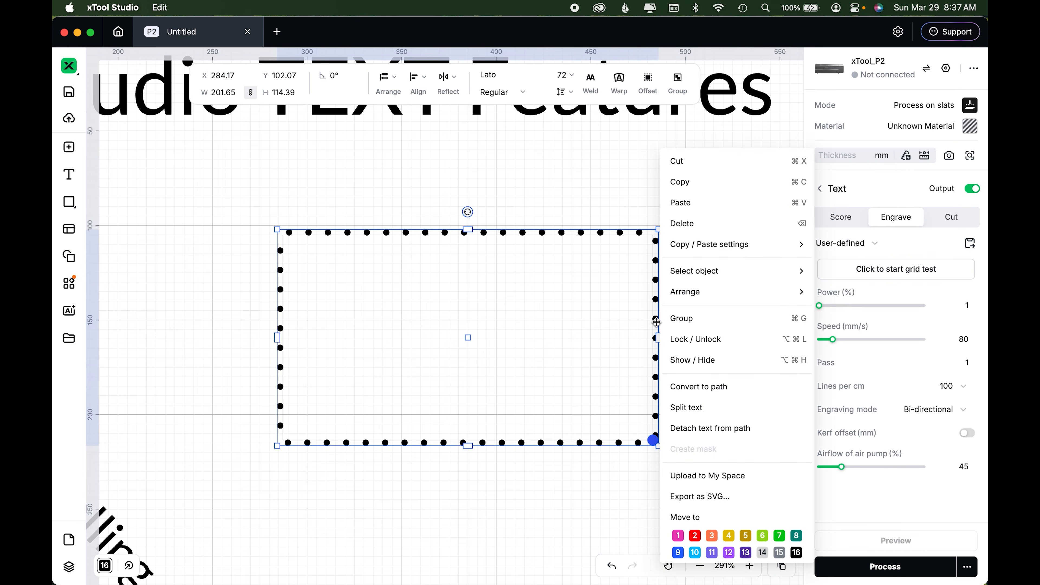
click(692, 429)
click(669, 458)
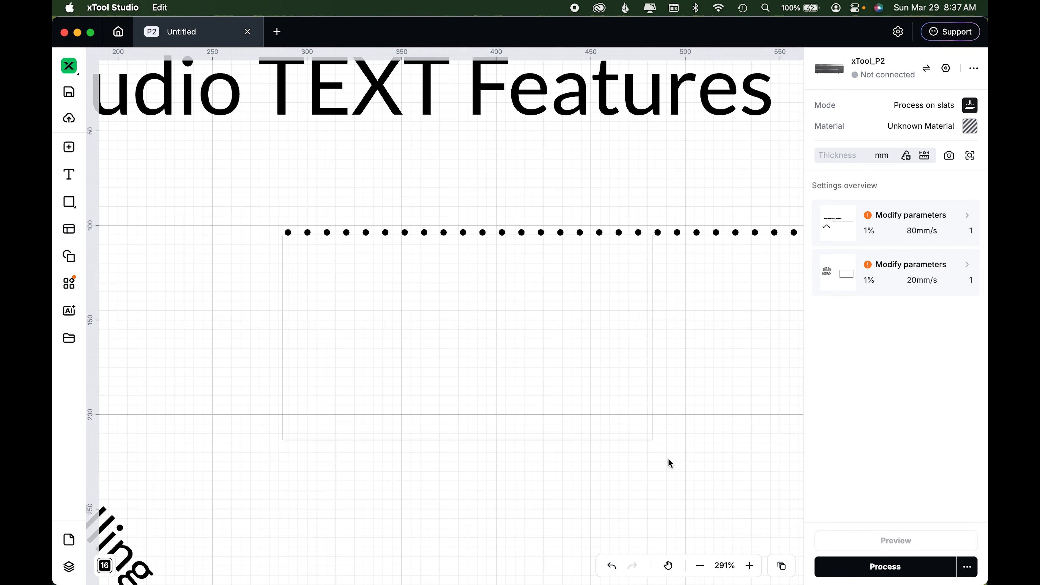
Unlock the rectangle's aspect ratio and narrow it from its right side to about 123 mm wide.
click(653, 404)
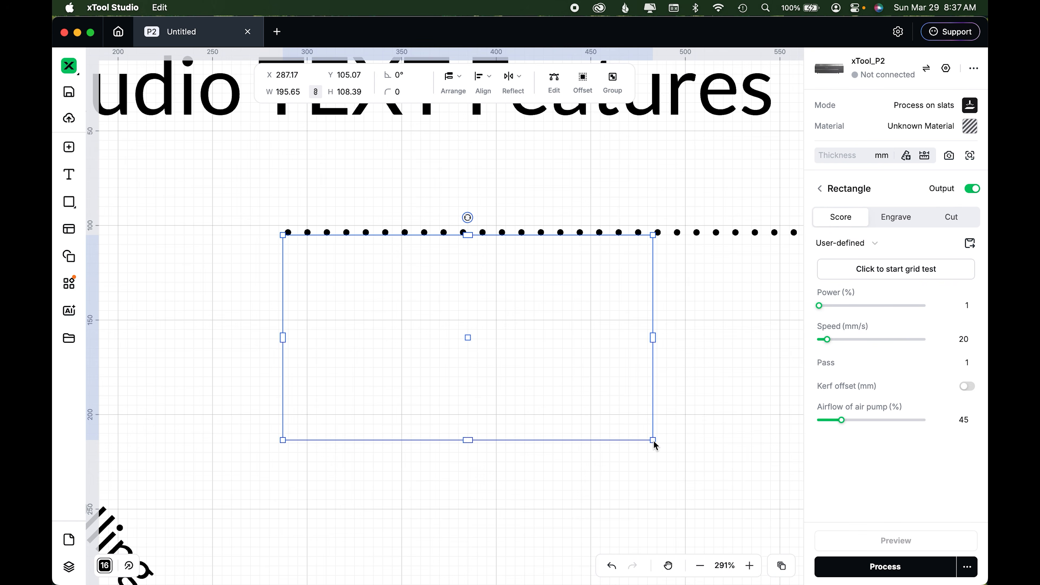
click(316, 91)
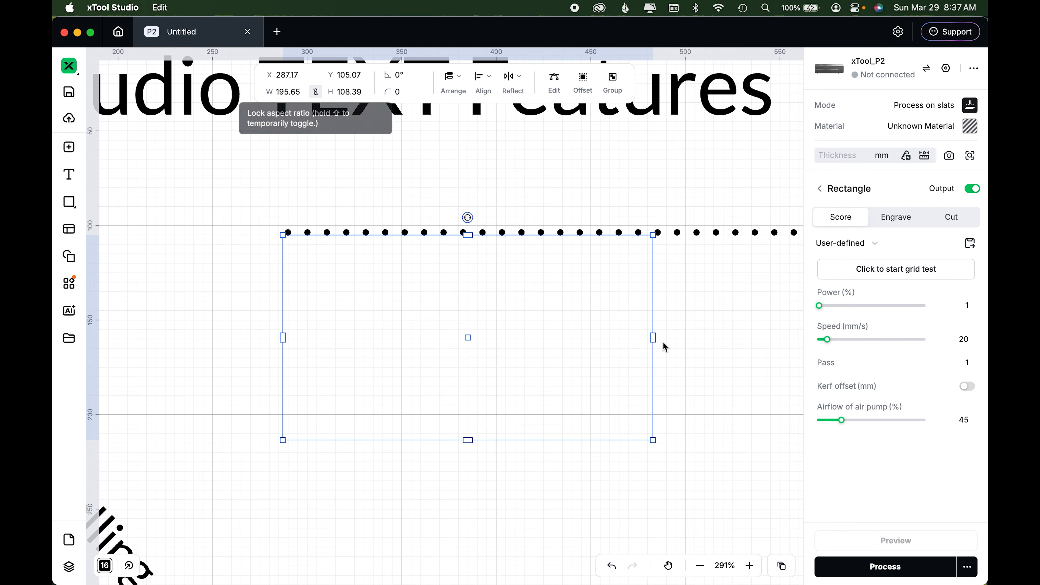
drag(653, 337, 516, 338)
Select the dotted text together with the narrowed rectangle and attach the text to the rectangle's path.
click(558, 235)
right_click(559, 239)
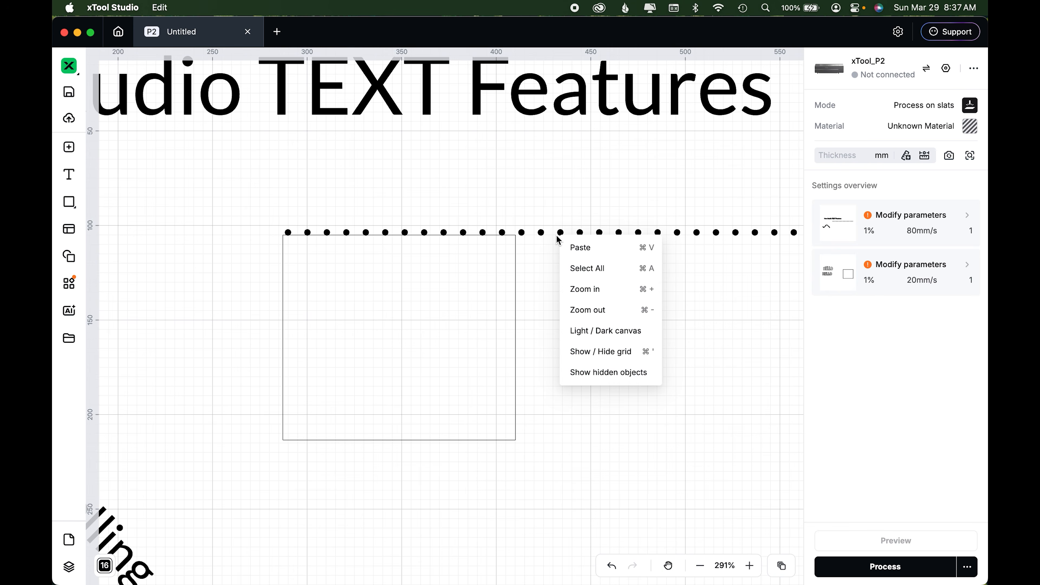
drag(200, 197, 344, 302)
right_click(372, 229)
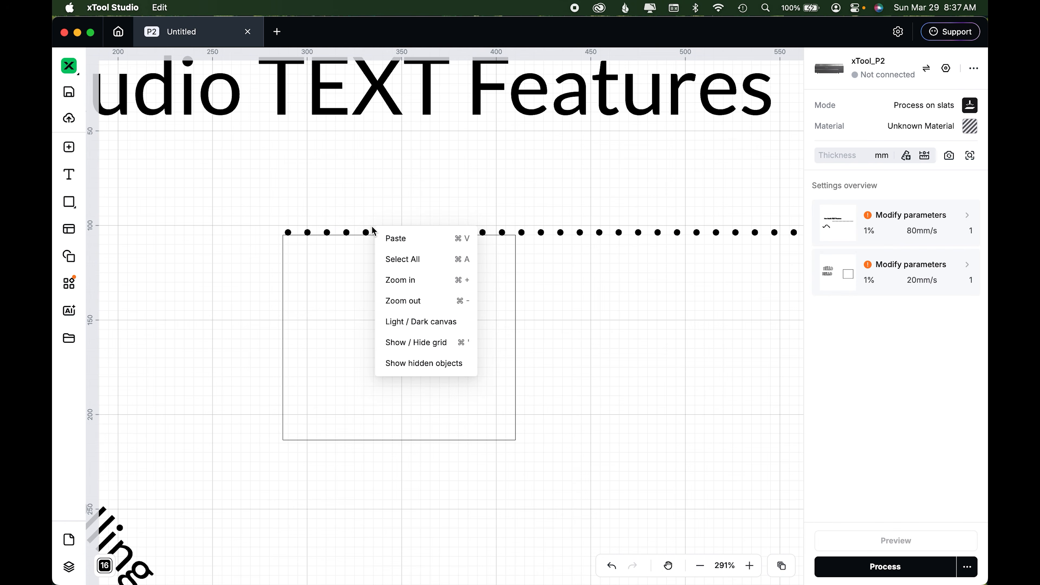
drag(248, 210, 346, 293)
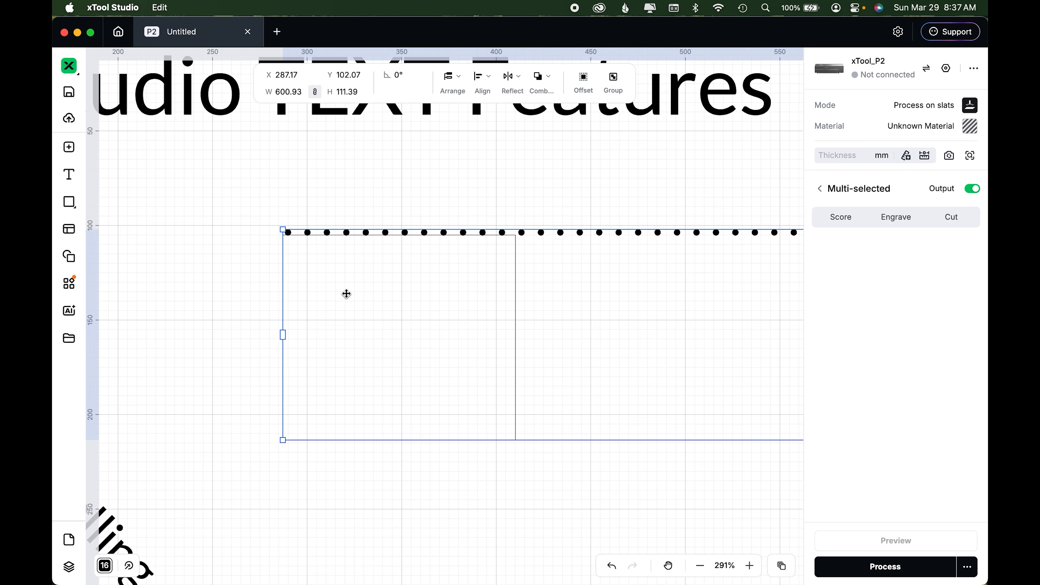
right_click(368, 235)
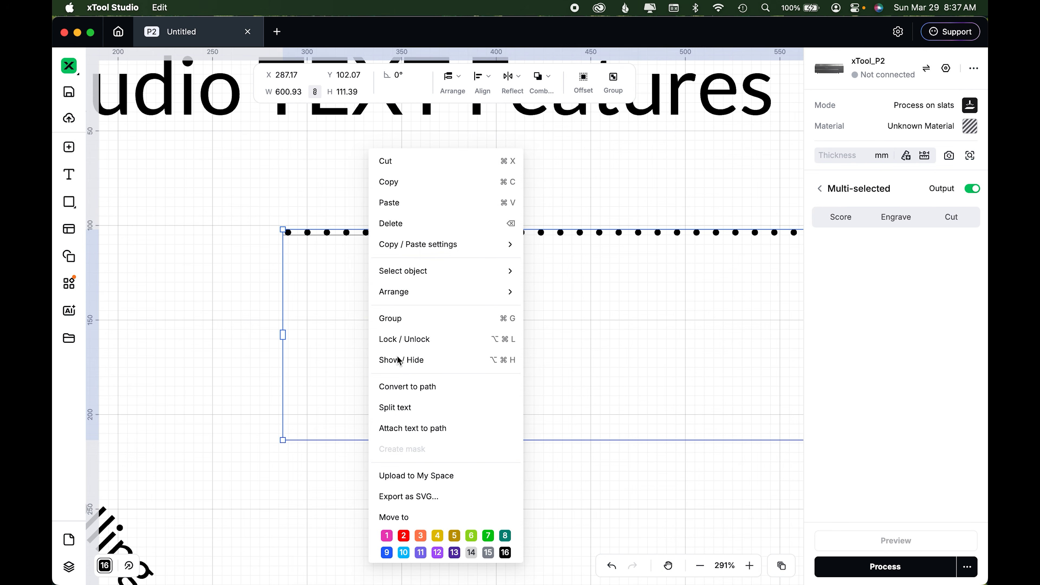
click(394, 429)
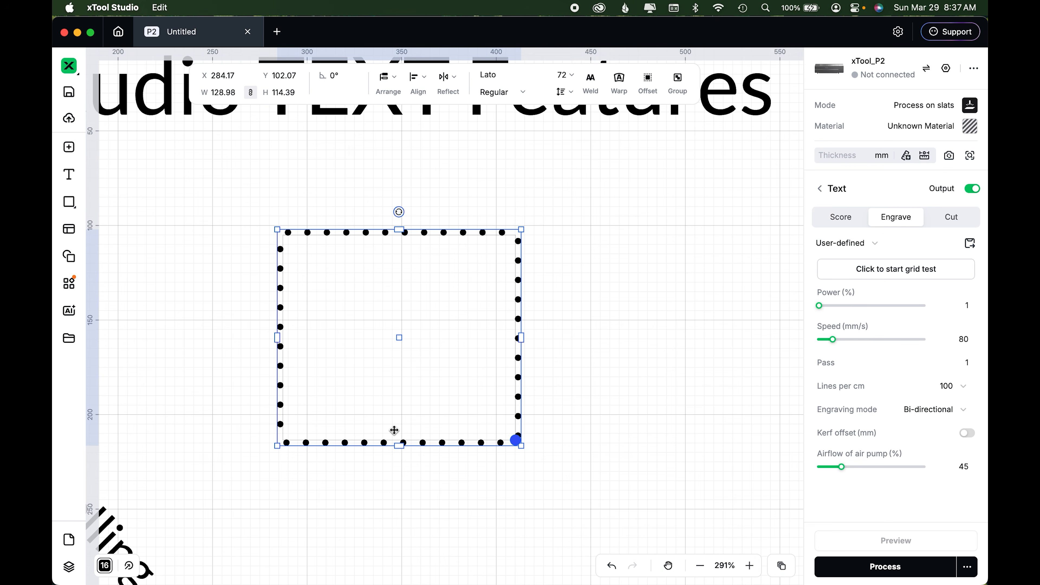
click(579, 502)
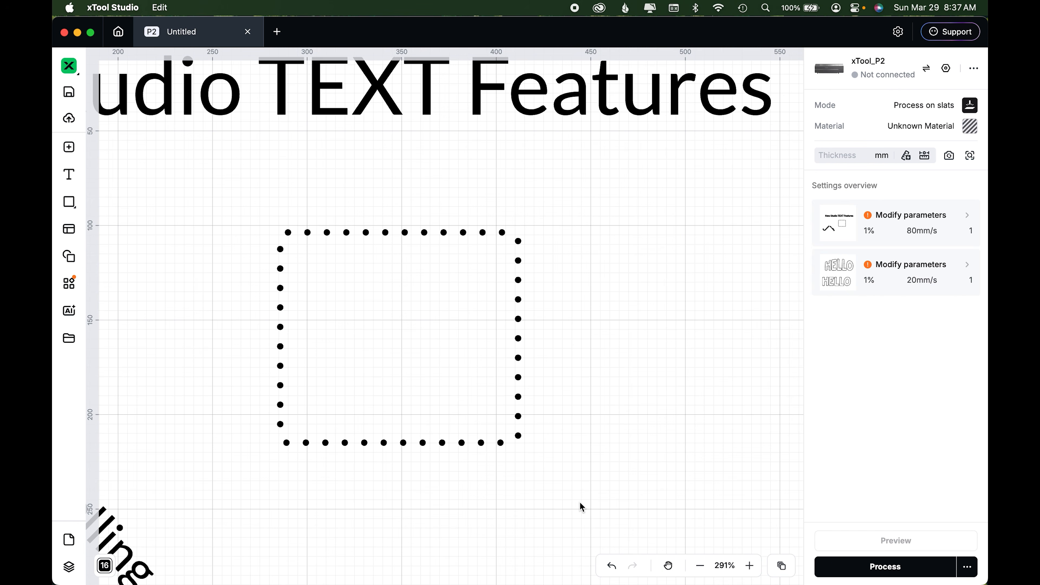
Show the program's version information.
key(super+0)
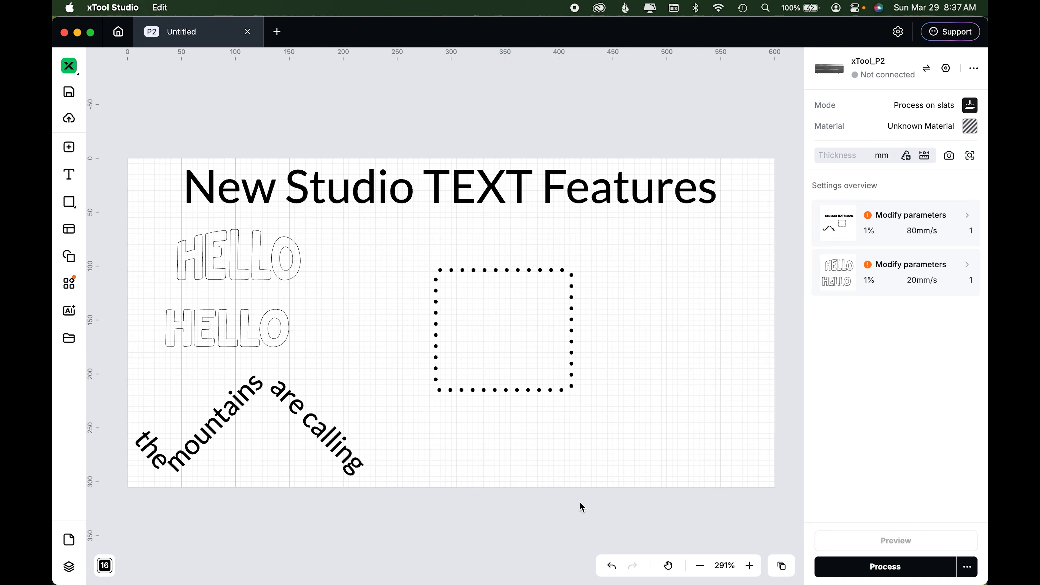
key(super+minus)
click(622, 457)
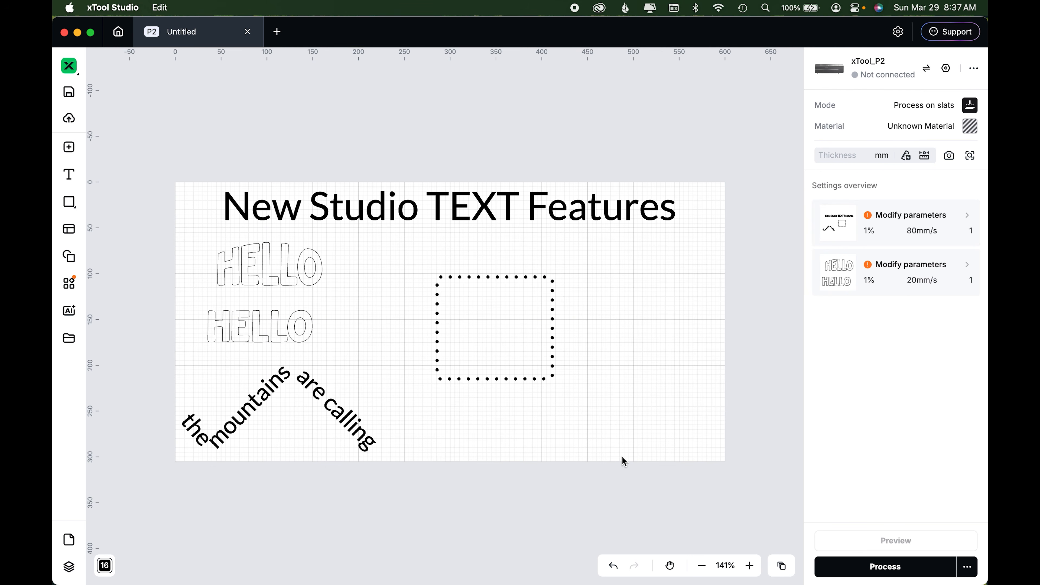
click(117, 7)
click(115, 27)
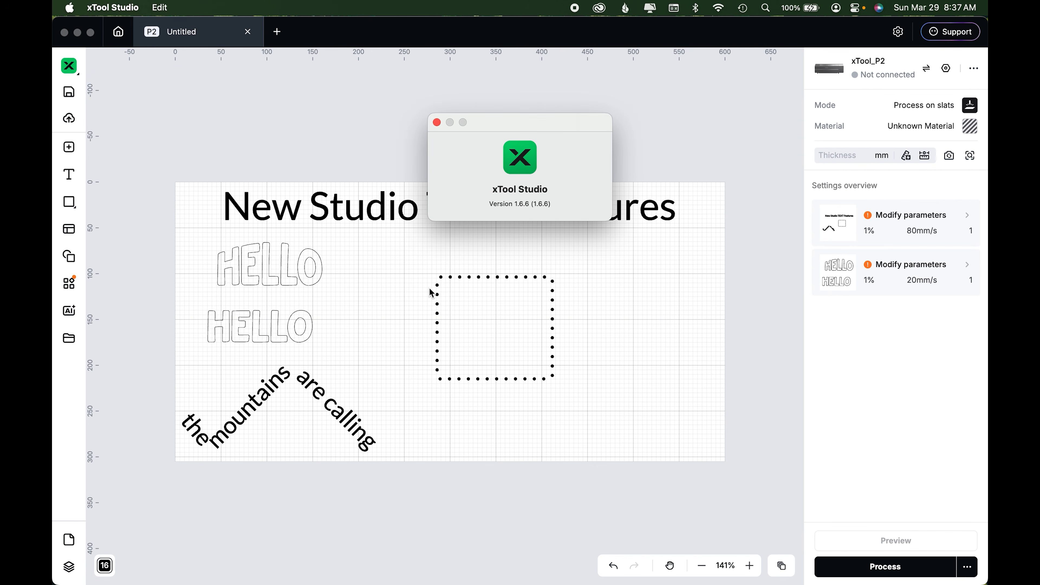